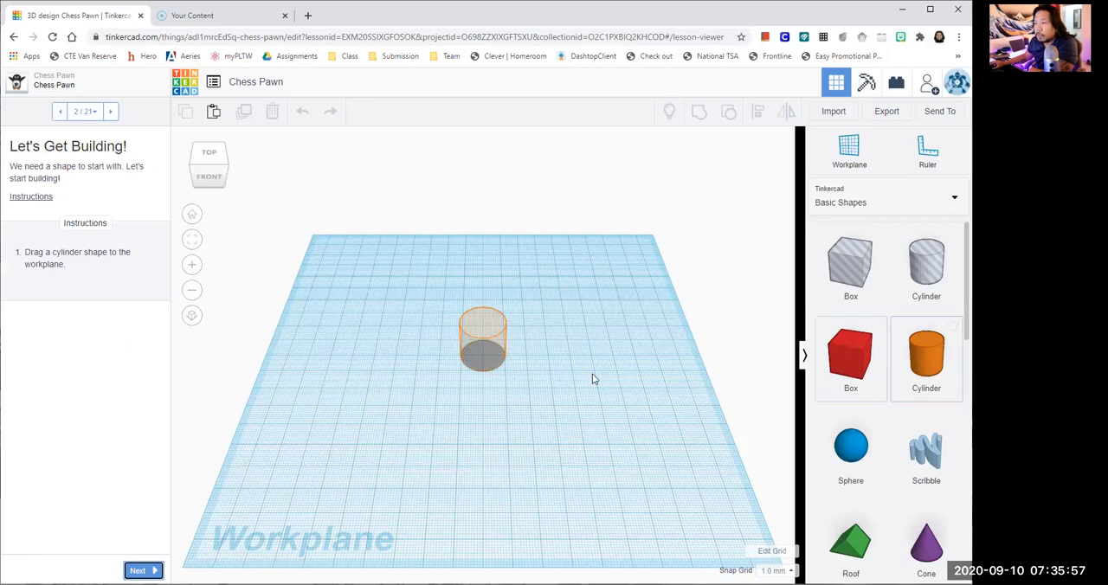
# - Place a solid cylinder on the orange target outline at the centre of the workplane
pyautogui.scroll(5, 594, 379)
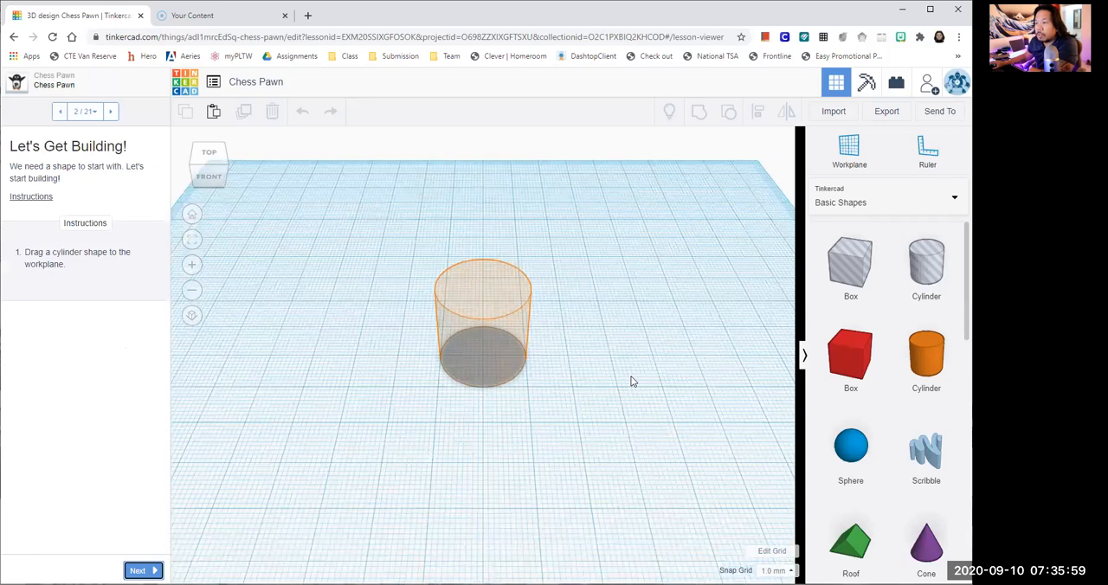
pyautogui.scroll(1, 631, 383)
pyautogui.moveTo(927, 355); pyautogui.dragTo(492, 357)
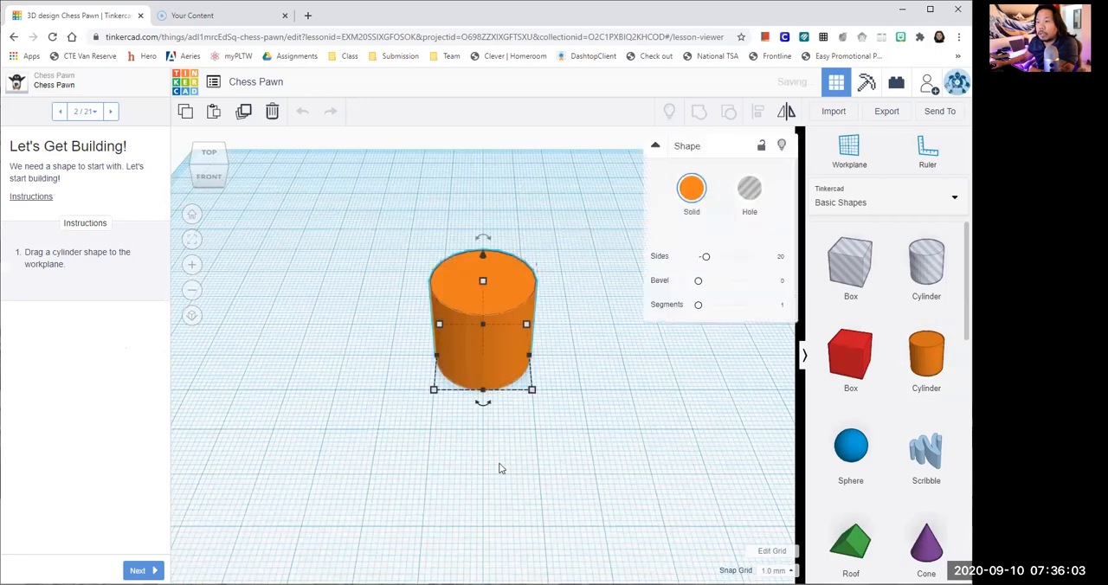
# - Advance to the Adjust the Height lesson page and set the cylinder's height to 3 mm
pyautogui.click(138, 570)
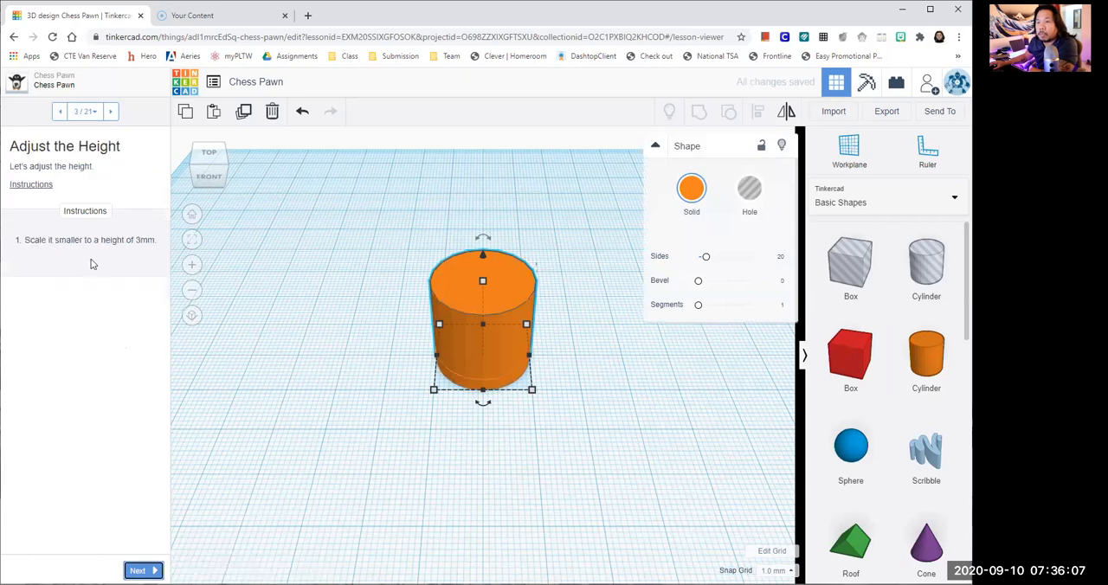
pyautogui.scroll(2, 525, 448)
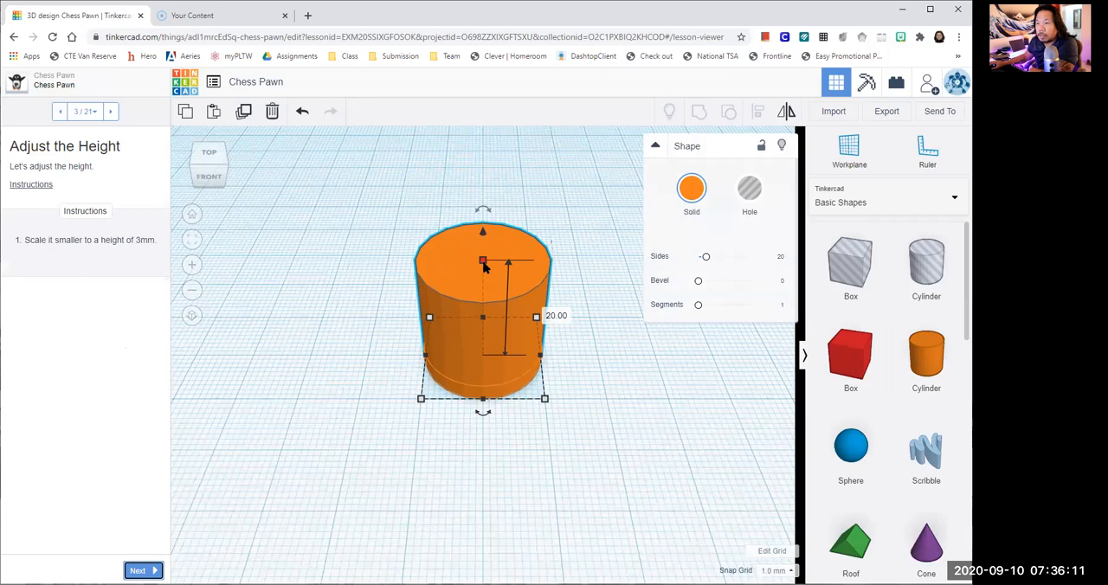
pyautogui.moveTo(483, 264); pyautogui.dragTo(486, 338)
pyautogui.click(540, 347)
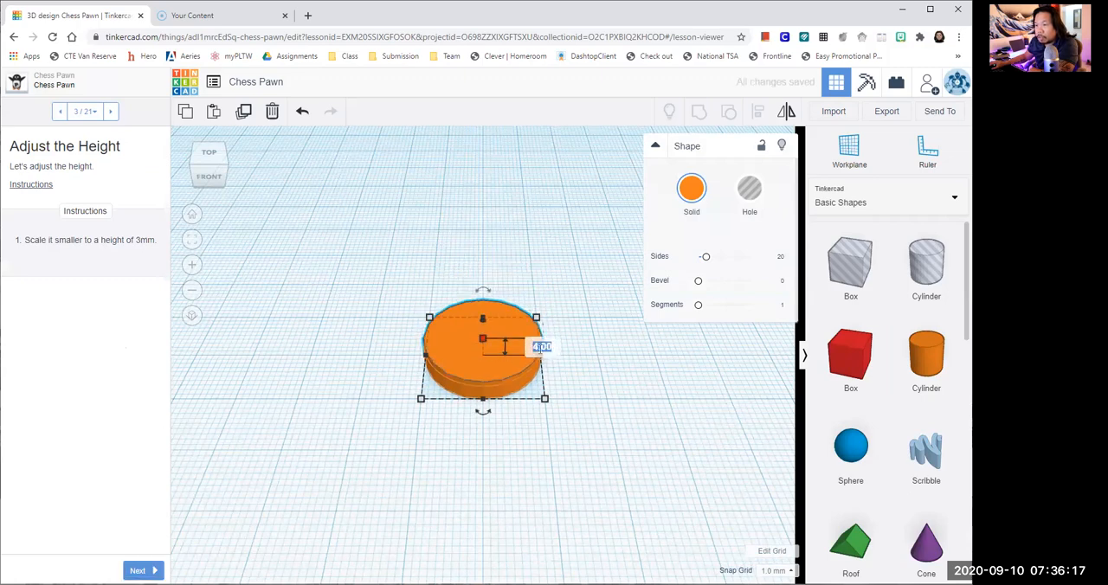
pyautogui.write('3')
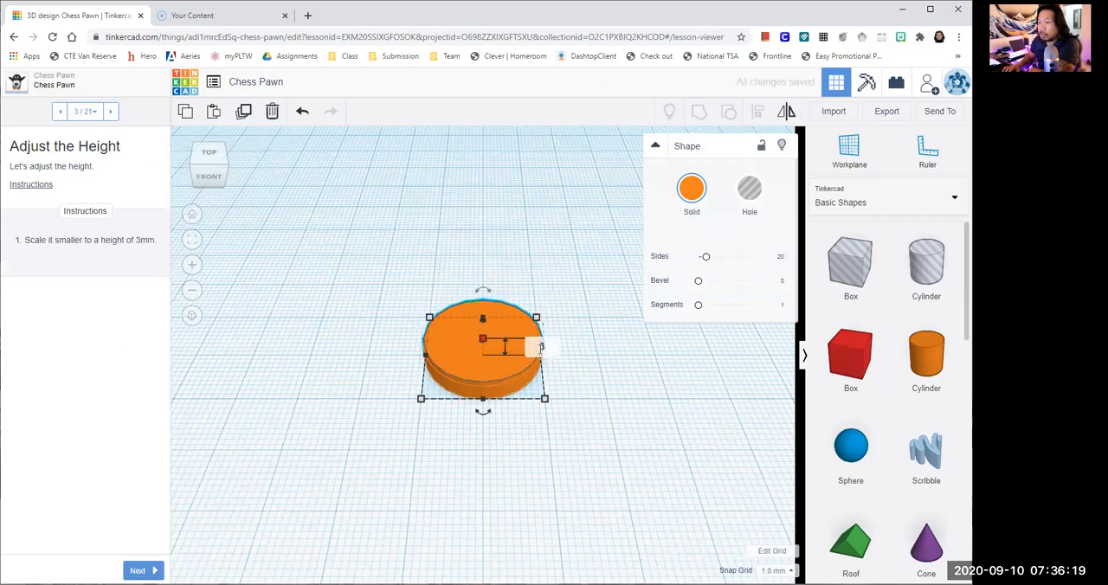
pyautogui.press('Return')
pyautogui.click(600, 371)
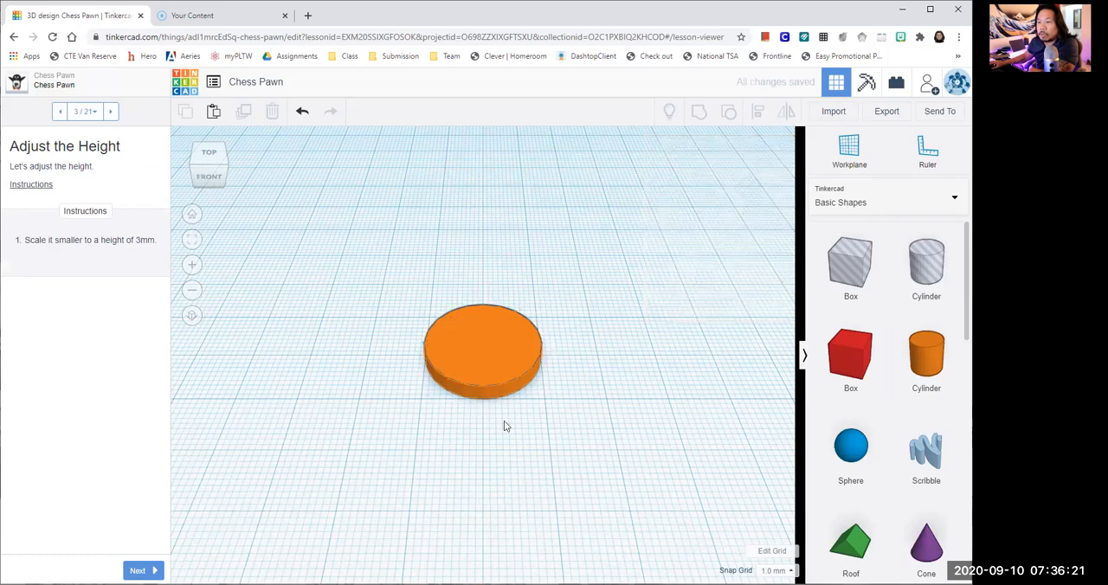
# - Advance to the Add a Workplane lesson page and place a new workplane on the cylinder's top face
pyautogui.click(138, 571)
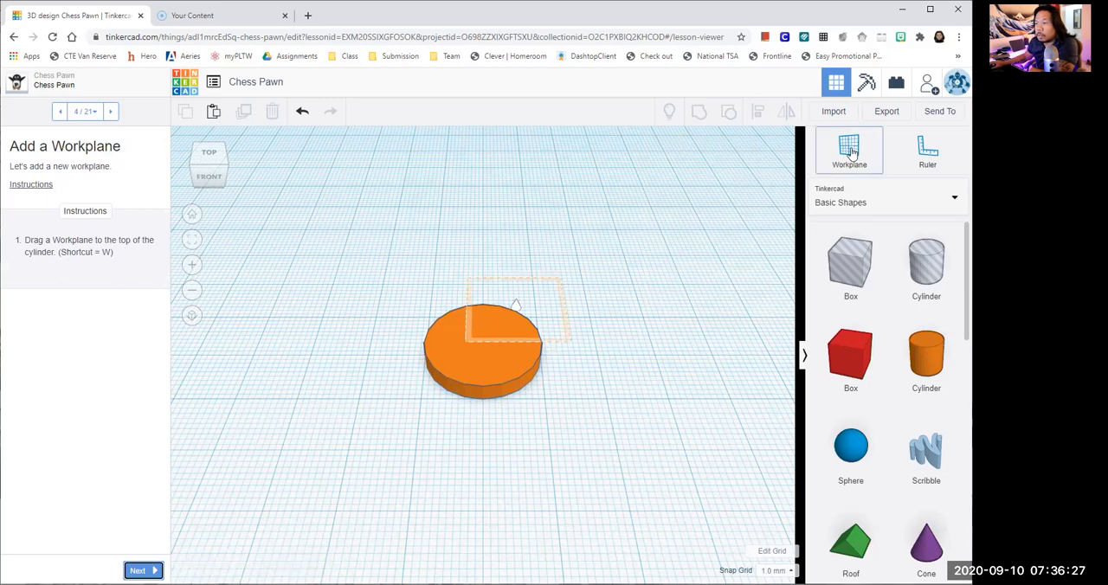
pyautogui.moveTo(852, 153); pyautogui.dragTo(485, 346)
pyautogui.scroll(1, 586, 354)
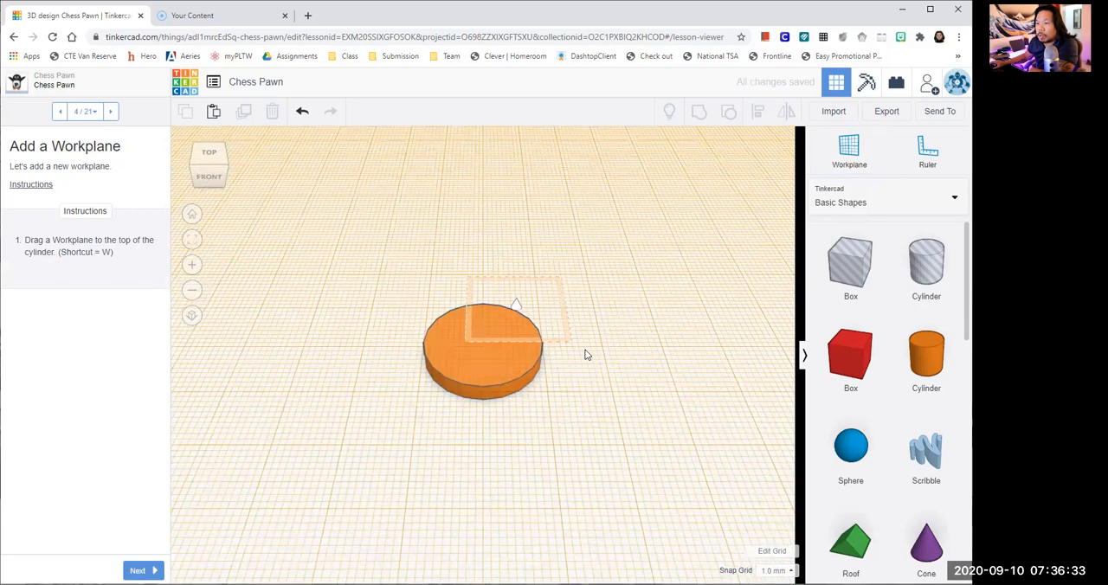
pyautogui.moveTo(635, 375); pyautogui.dragTo(618, 346, button='right')
pyautogui.scroll(-1, 613, 394)
pyautogui.scroll(-2, 614, 396)
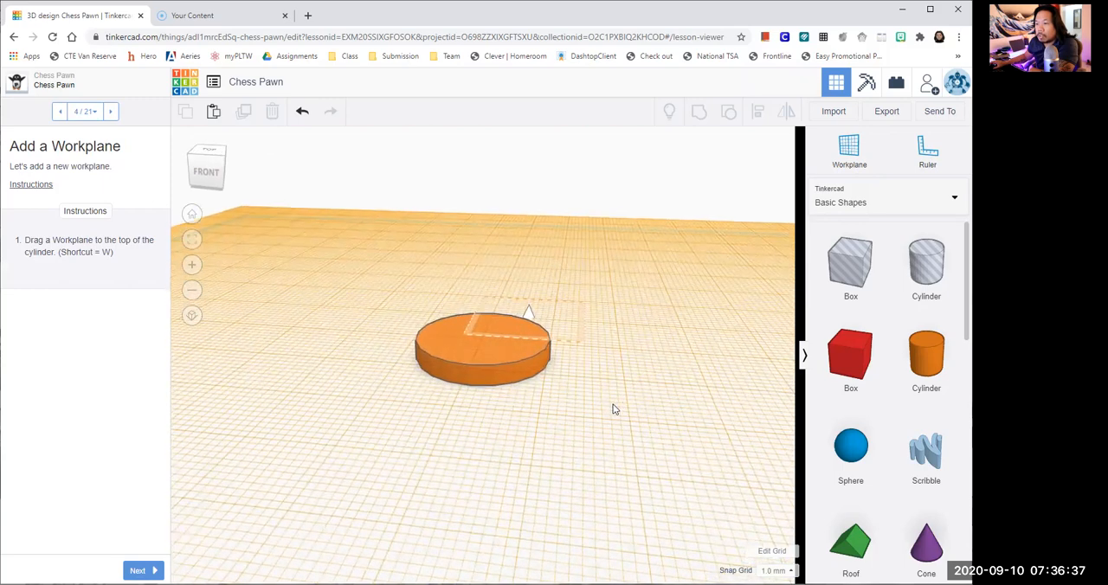
pyautogui.scroll(1, 614, 402)
pyautogui.scroll(-2, 615, 404)
pyautogui.moveTo(617, 409); pyautogui.dragTo(616, 424, button='right')
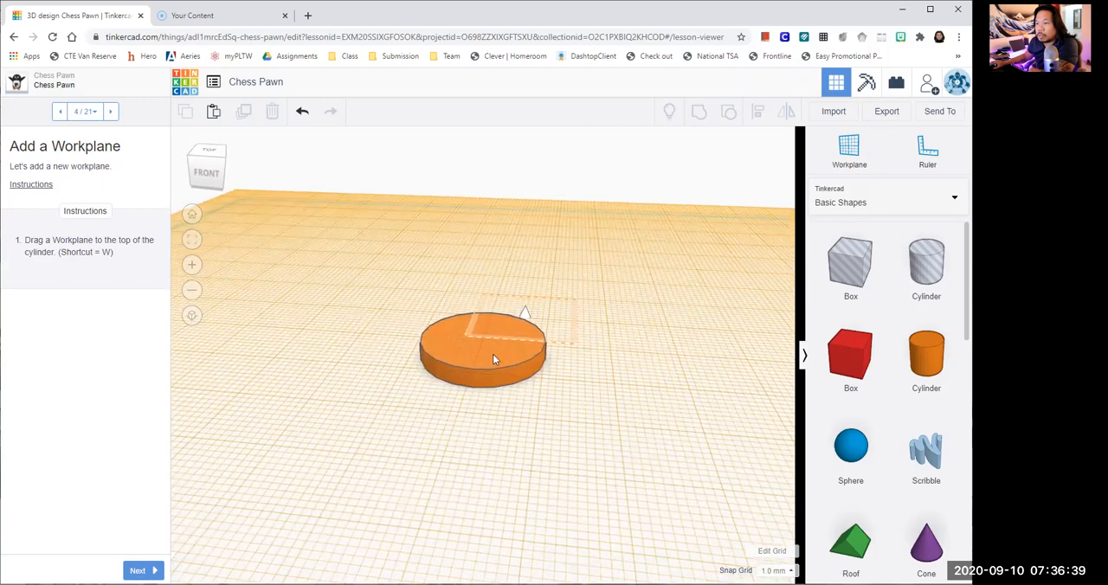
# - Place a cone centred on top of the cylinder and advance the lesson to the Make It a Bit Shorter page
pyautogui.click(143, 571)
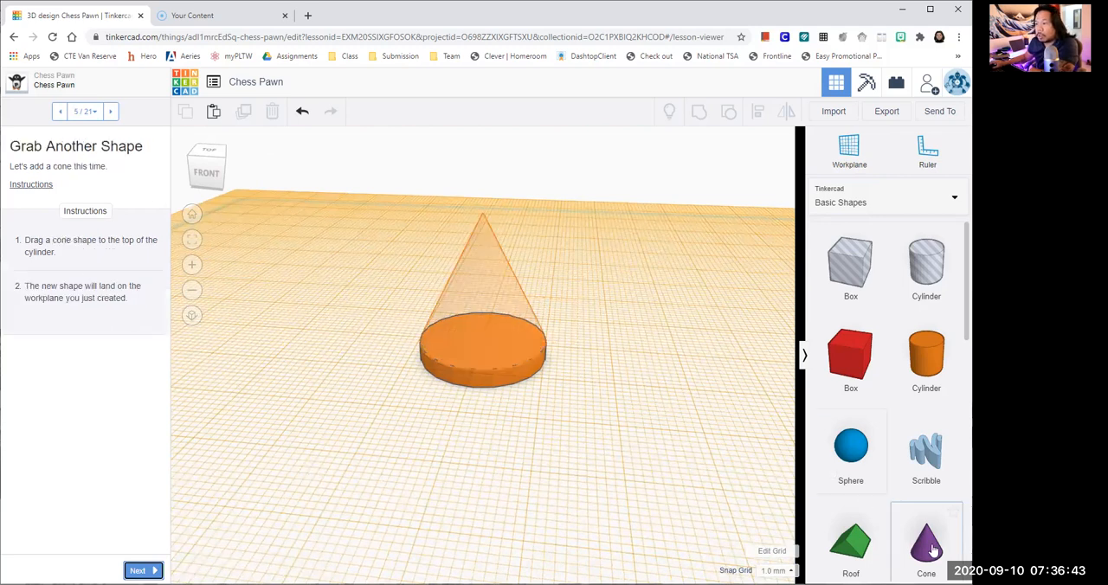
pyautogui.click(482, 339)
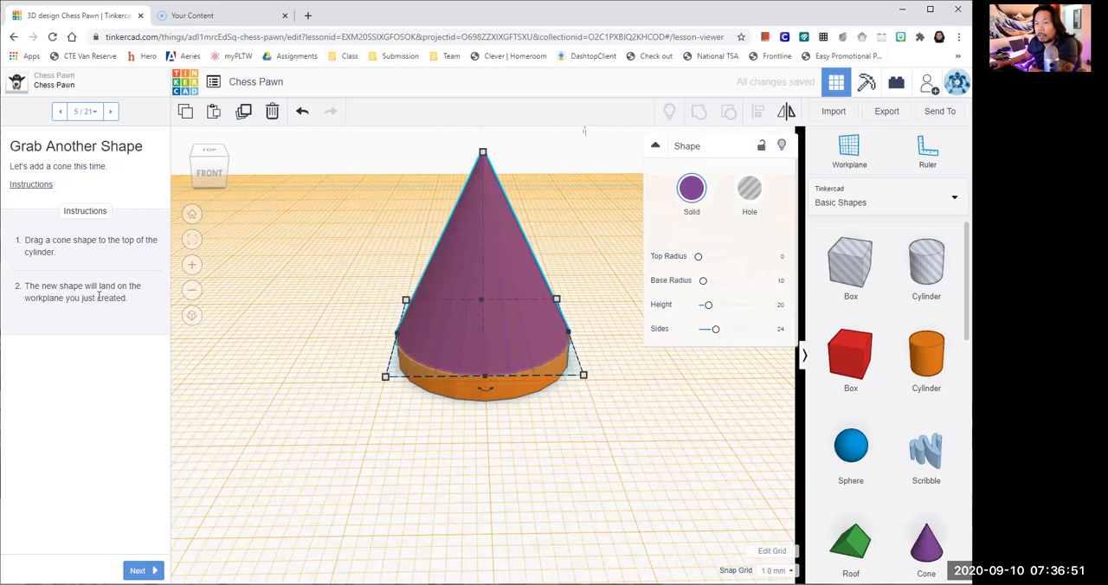
pyautogui.click(138, 570)
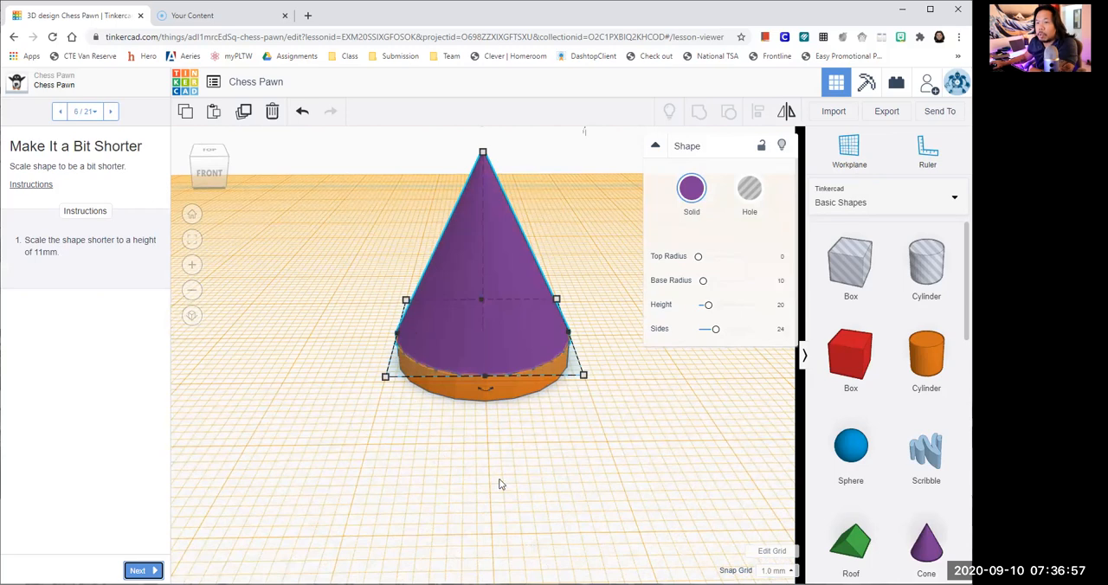
# - Raise the cone 4 mm above the workplane, and undo the move
pyautogui.scroll(-5, 558, 197)
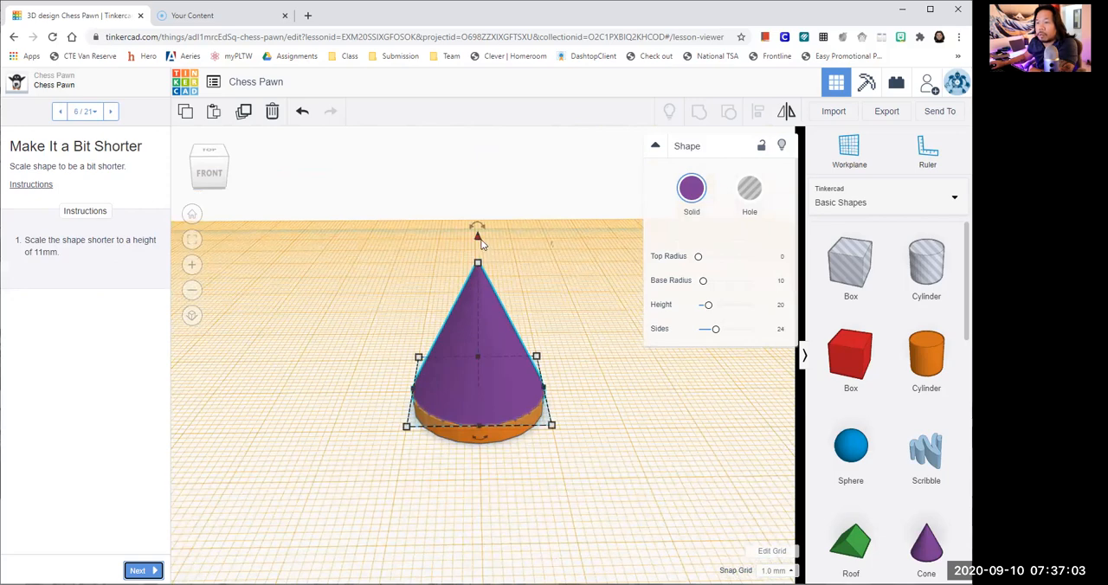
pyautogui.moveTo(481, 242); pyautogui.dragTo(481, 210)
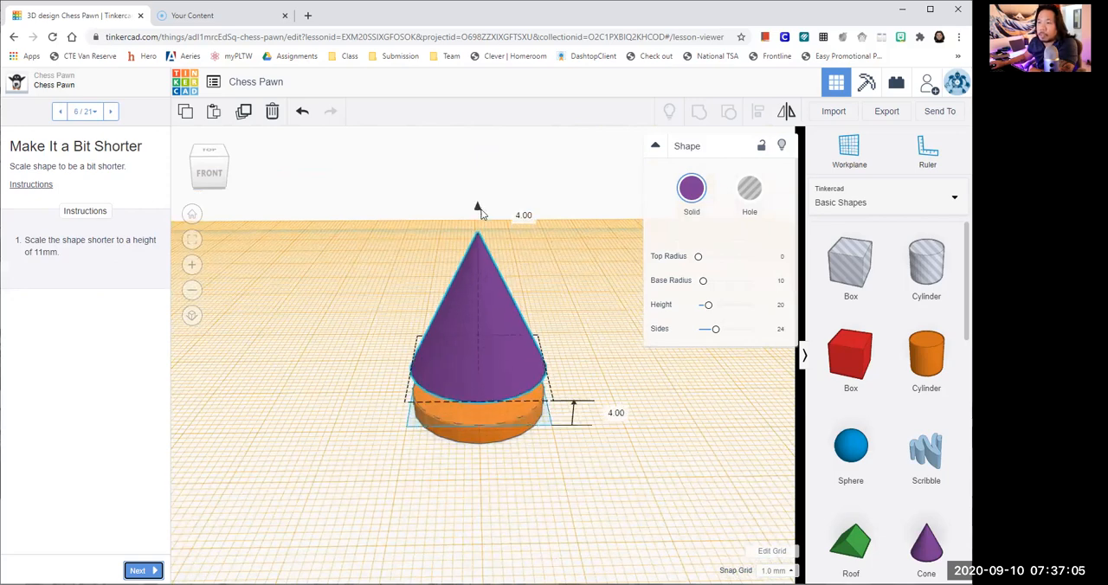
pyautogui.click(302, 111)
# - Scale the cone shorter to a height of 11 mm and deselect it
pyautogui.scroll(2, 535, 286)
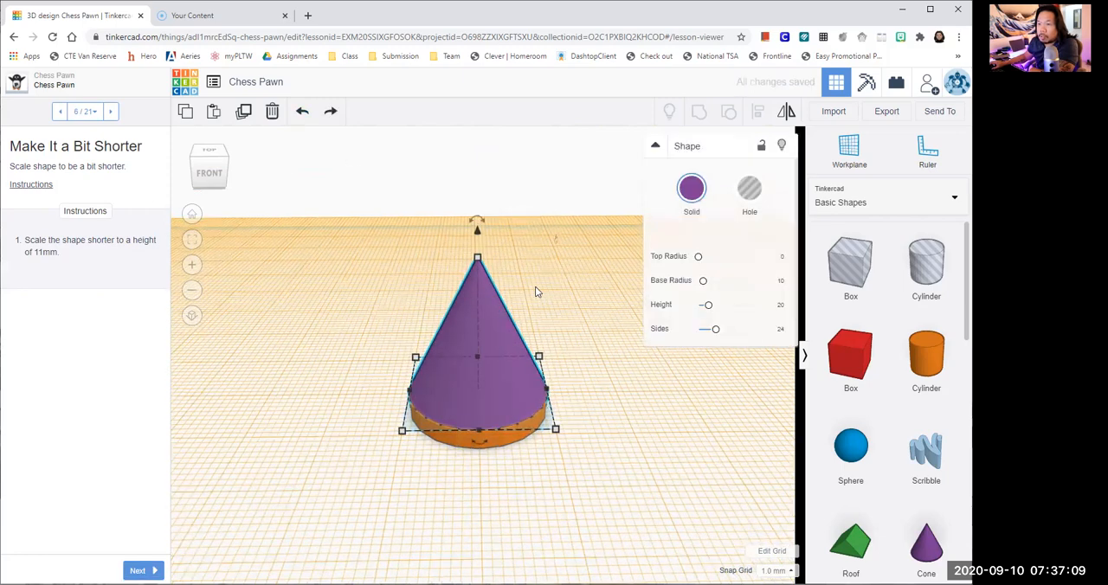
pyautogui.moveTo(475, 237); pyautogui.dragTo(476, 289)
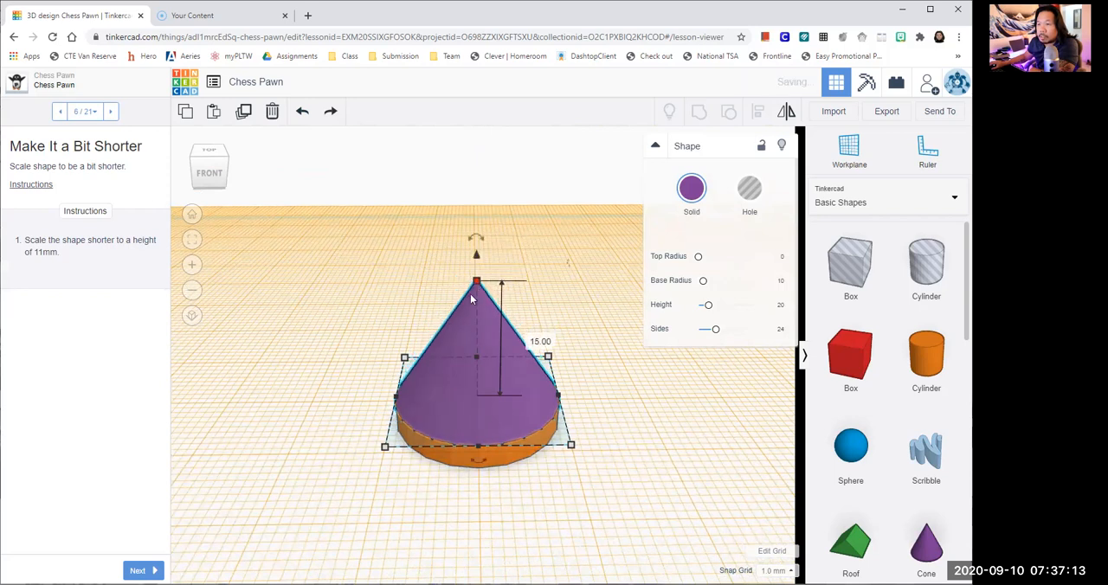
pyautogui.click(537, 342)
pyautogui.write('11')
pyautogui.press('Return')
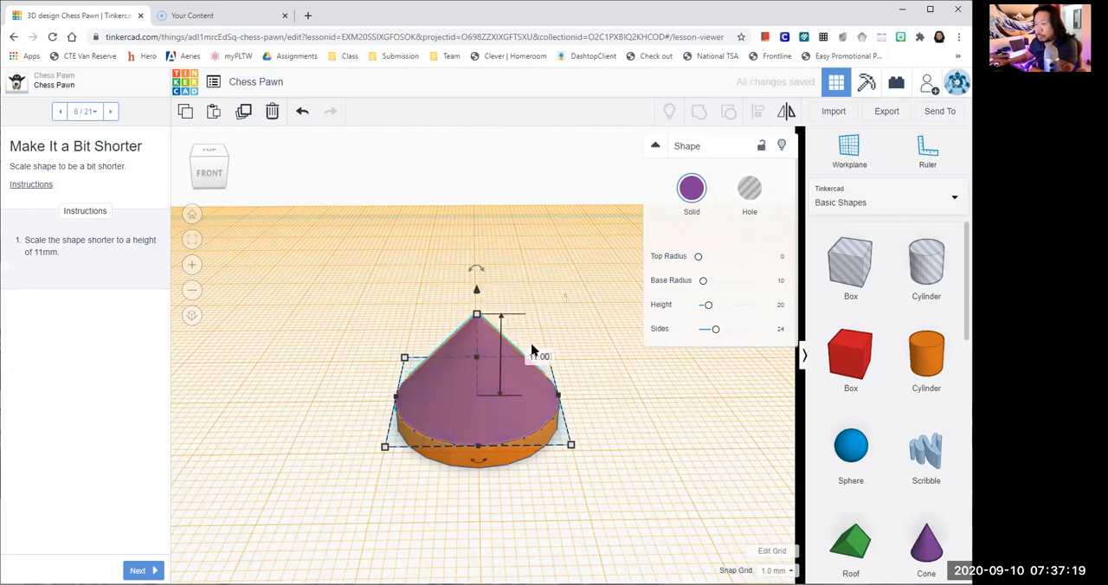
pyautogui.click(624, 311)
# - Advance to the Add a Sphere Shape lesson page, add a sphere to the workplane and move it onto the orange target over the cone
pyautogui.click(140, 570)
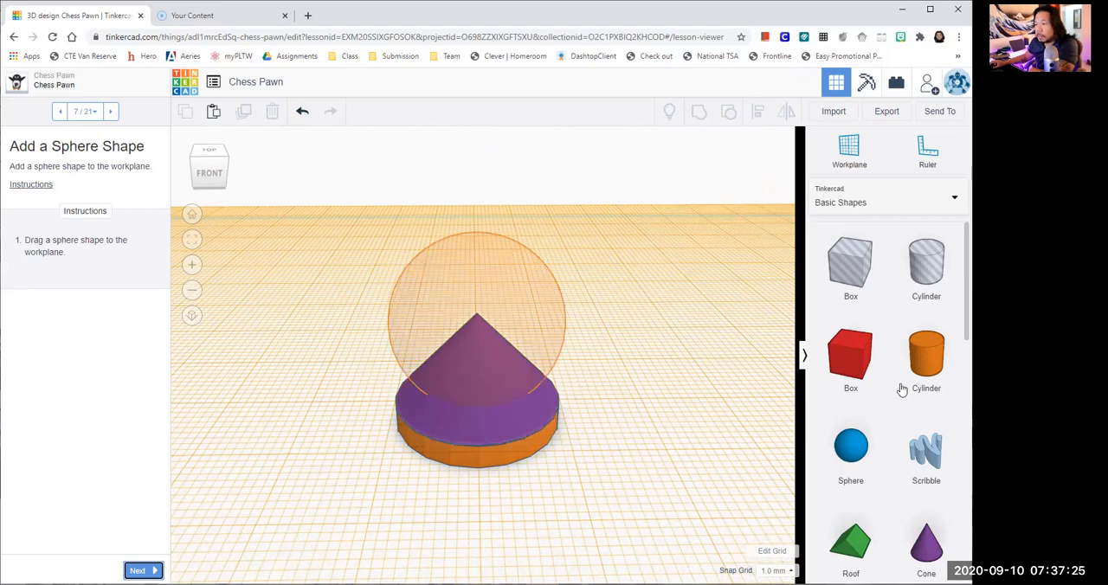
pyautogui.moveTo(851, 446); pyautogui.dragTo(644, 472)
pyautogui.moveTo(644, 473); pyautogui.dragTo(765, 469, button='right')
pyautogui.moveTo(370, 233); pyautogui.dragTo(436, 271)
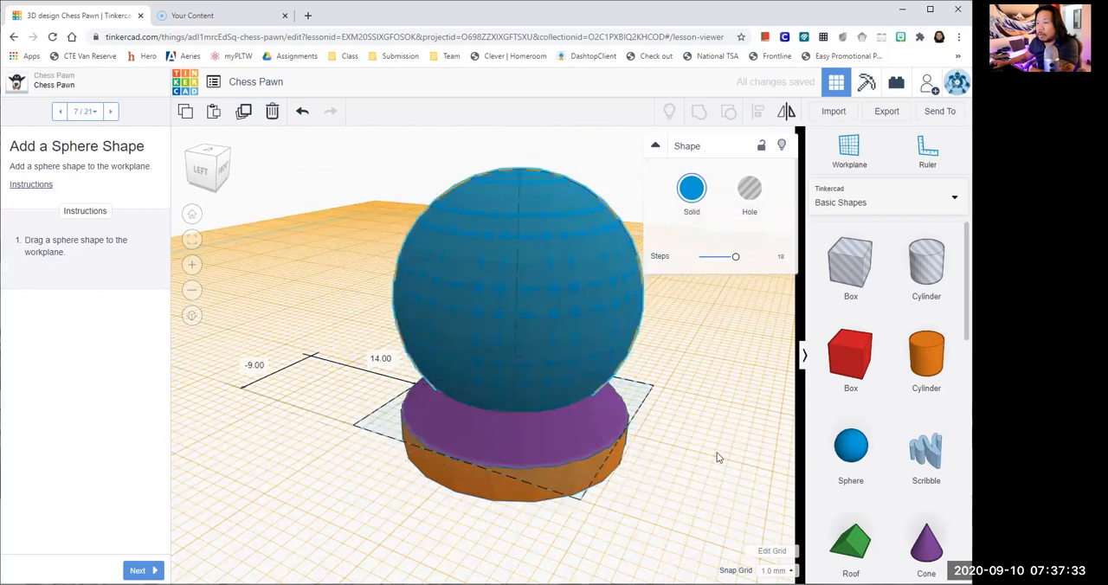
pyautogui.moveTo(630, 494); pyautogui.dragTo(390, 500, button='right')
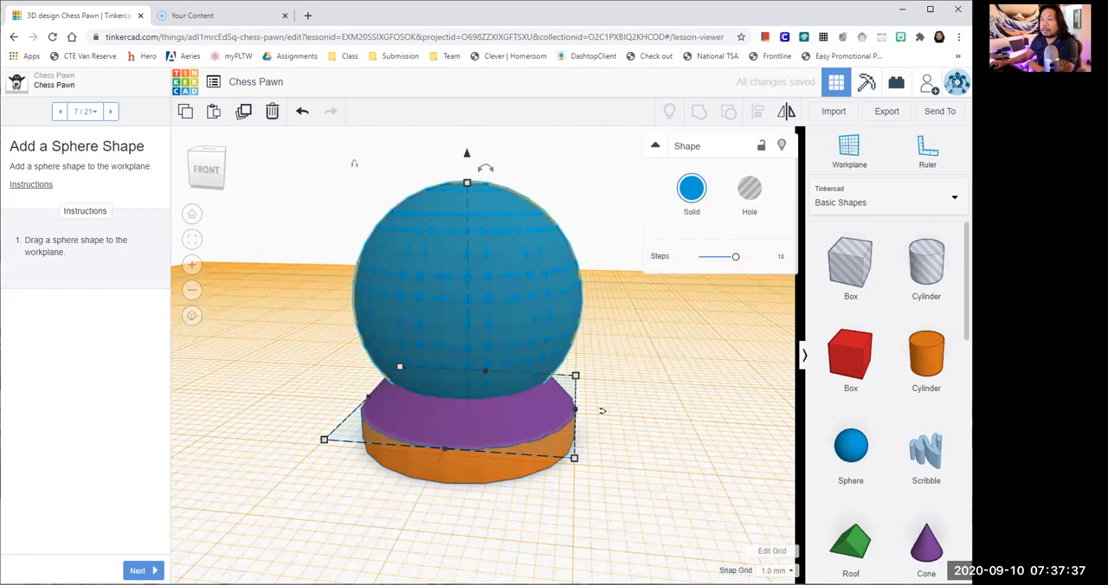
# - Advance to the Squish It! lesson page and scale the sphere's base from one corner to about 18 by 18 mm
pyautogui.click(143, 571)
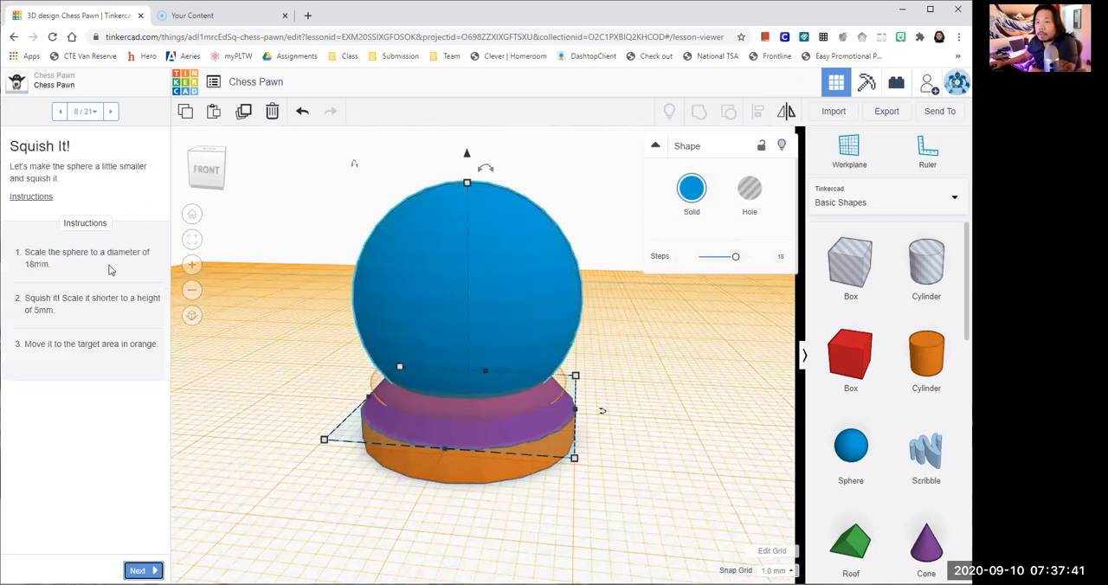
pyautogui.scroll(1, 323, 321)
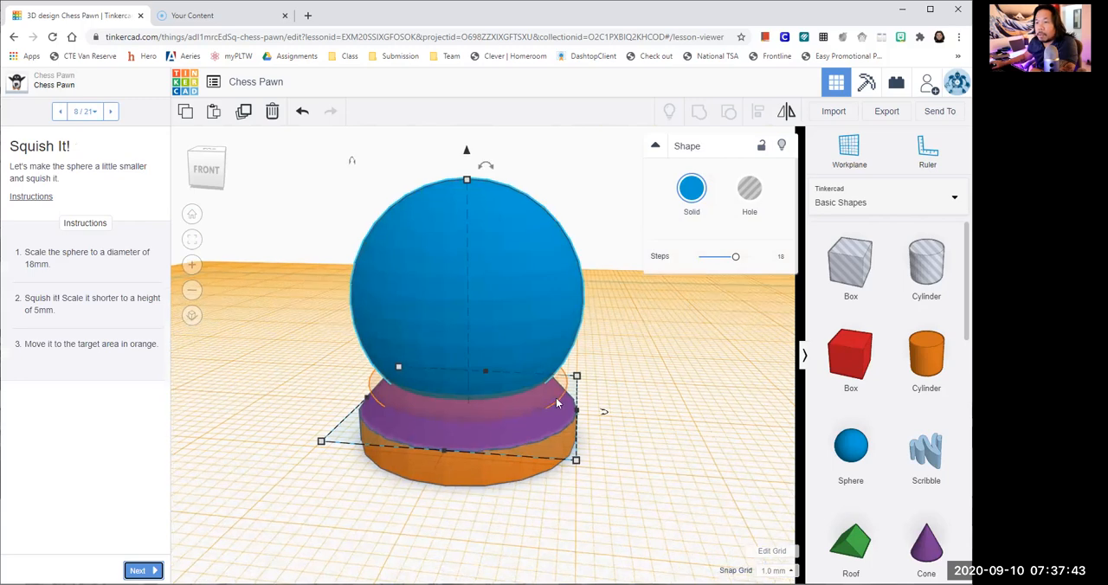
pyautogui.scroll(-1, 571, 414)
pyautogui.scroll(-1, 628, 427)
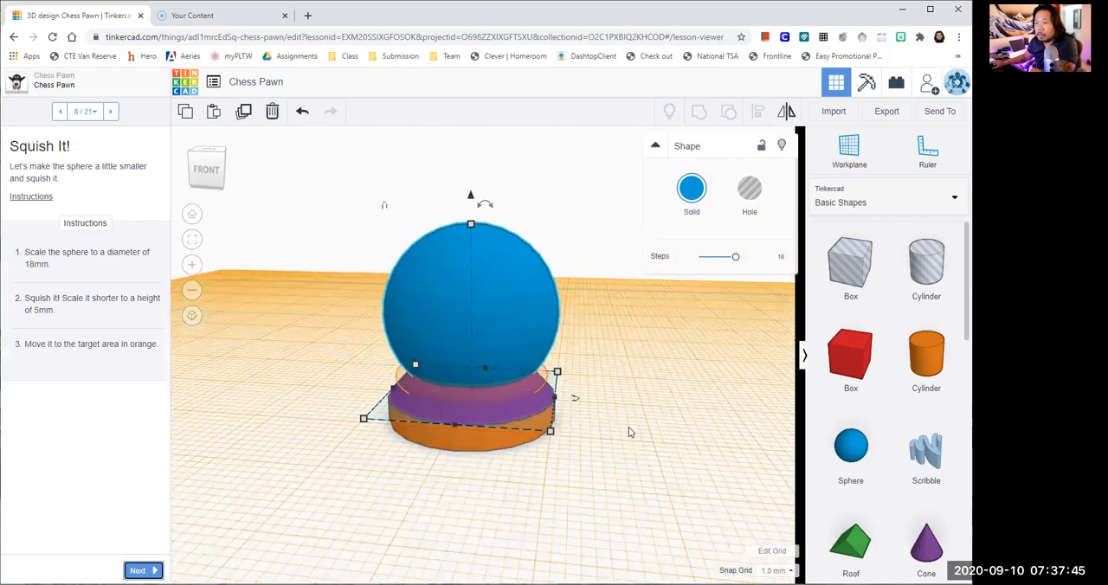
pyautogui.scroll(-1, 628, 427)
pyautogui.moveTo(634, 431); pyautogui.dragTo(634, 452, button='middle')
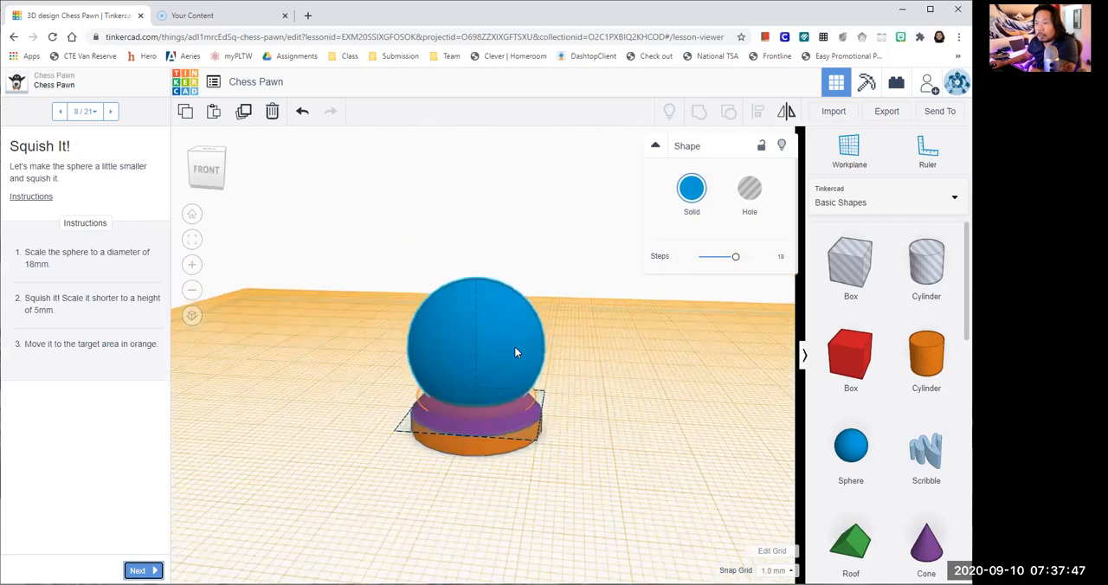
pyautogui.moveTo(514, 346); pyautogui.dragTo(523, 372, button='right')
pyautogui.moveTo(538, 458)
pyautogui.moveTo(537, 457); pyautogui.dragTo(525, 436)
pyautogui.click(599, 473)
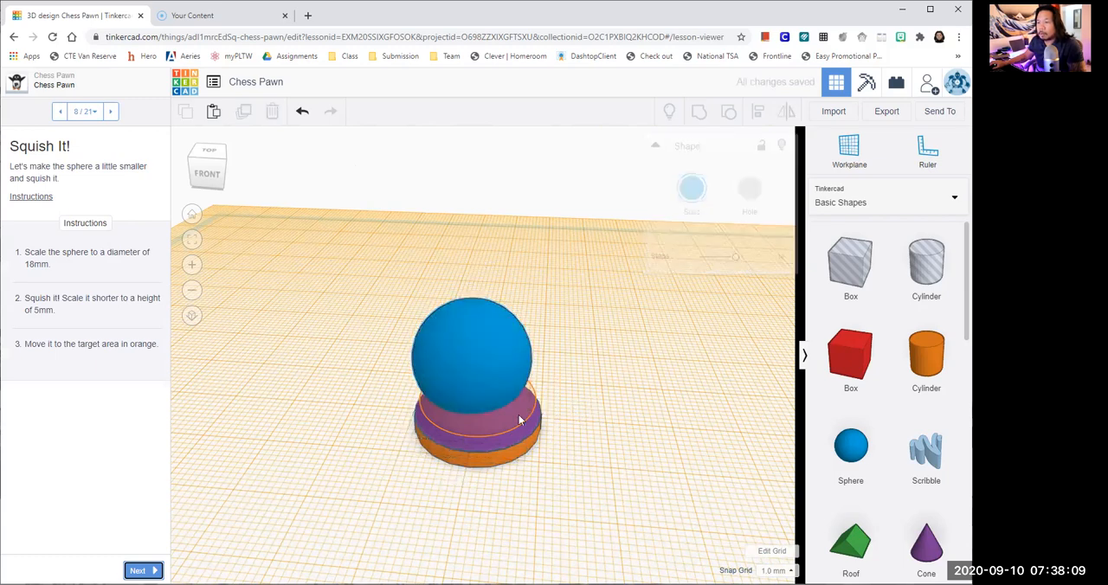
# - Select the sphere and enter 18 mm for both its width and its length
pyautogui.click(472, 449)
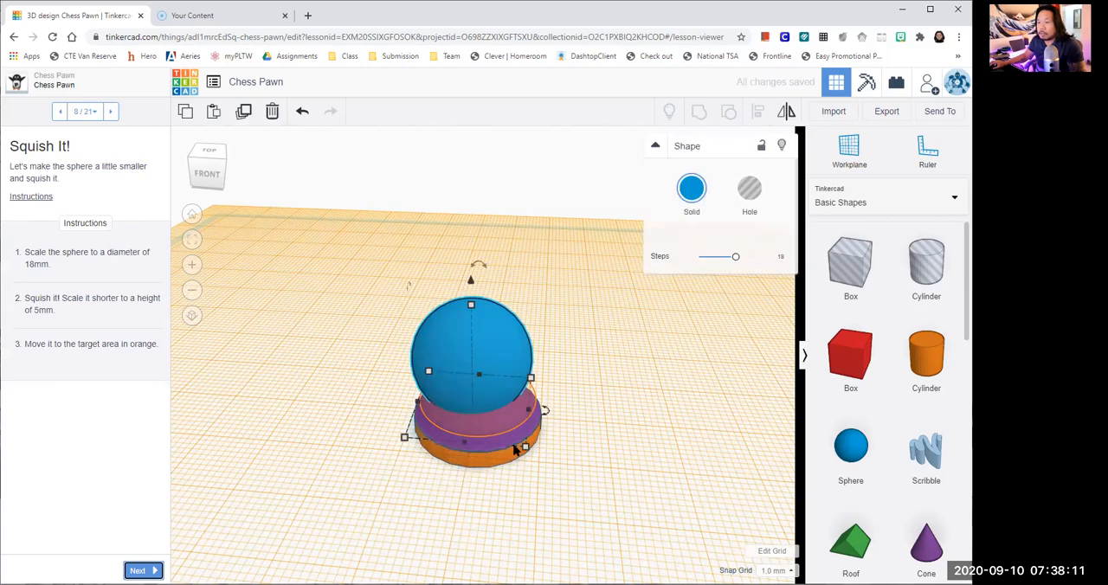
pyautogui.moveTo(528, 450)
pyautogui.click(454, 488)
pyautogui.write('1')
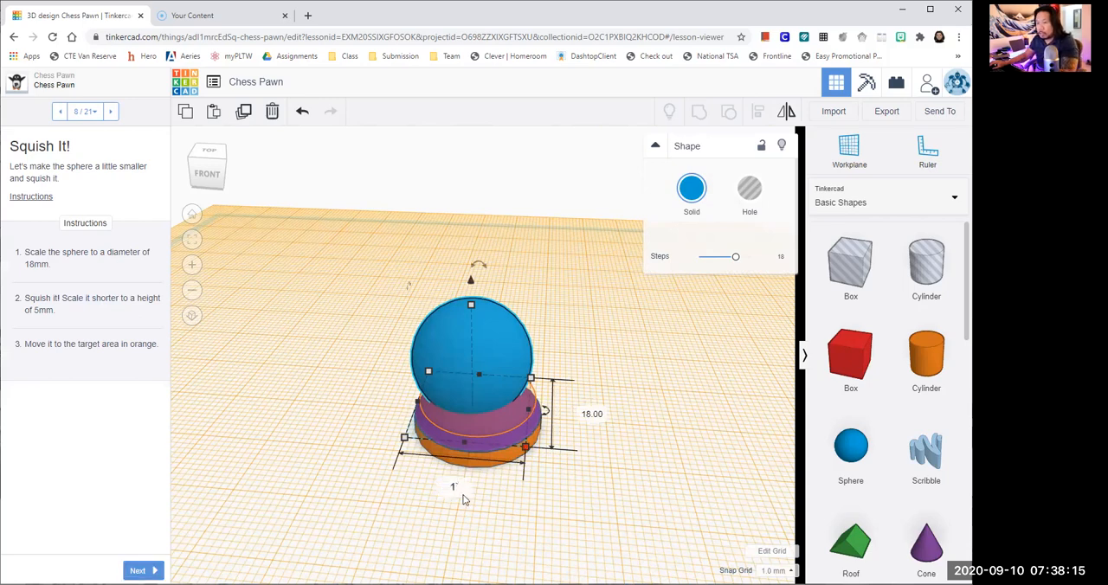
pyautogui.write('8')
pyautogui.click(584, 415)
pyautogui.write('1')
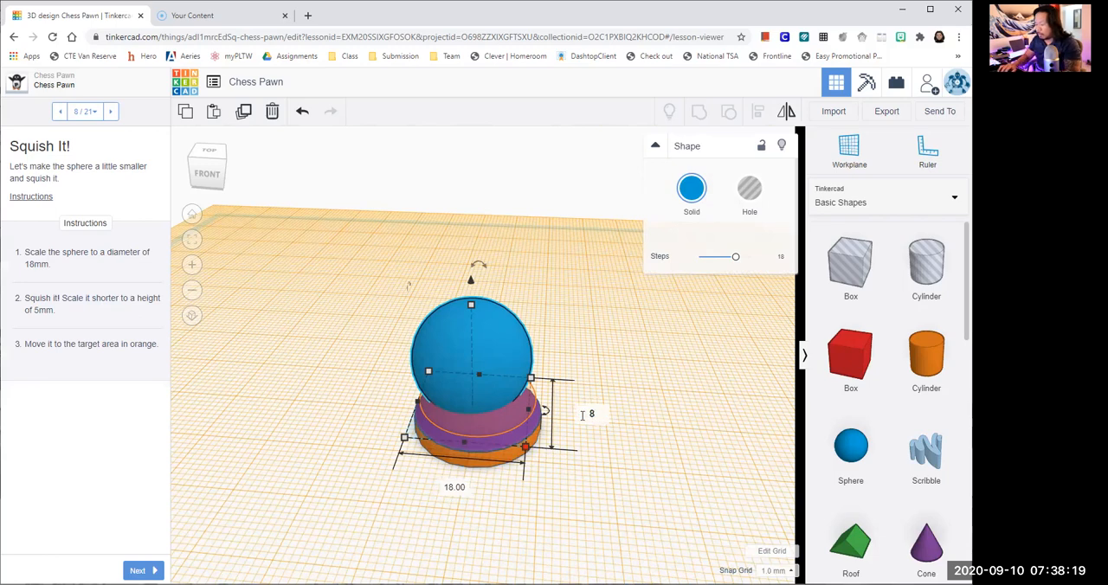
pyautogui.write('8')
pyautogui.press('Return')
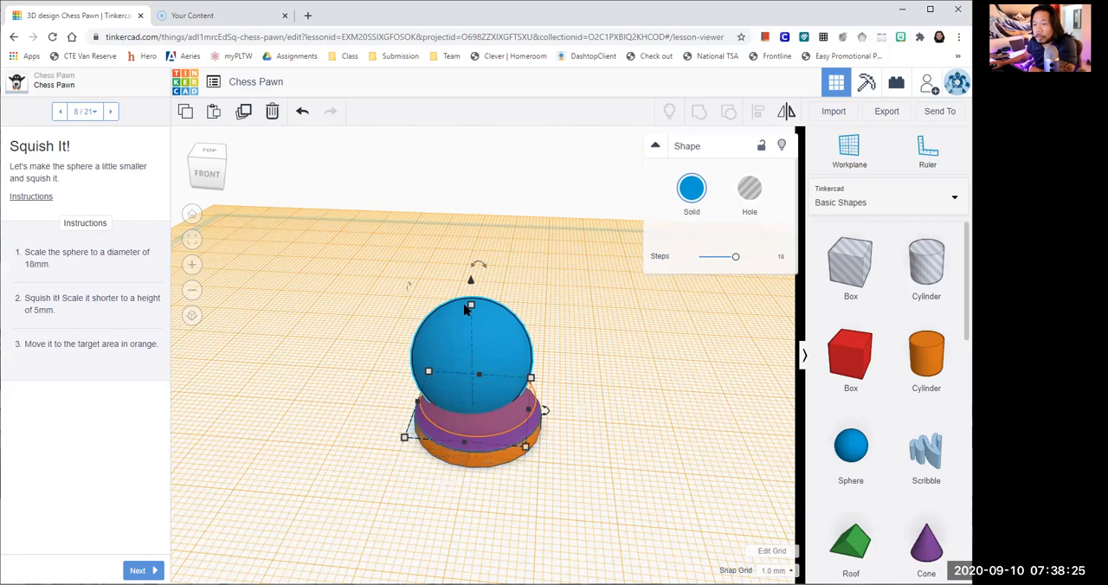
# - Squish the sphere to a height of 5 mm and deselect it
pyautogui.moveTo(472, 306); pyautogui.dragTo(473, 331)
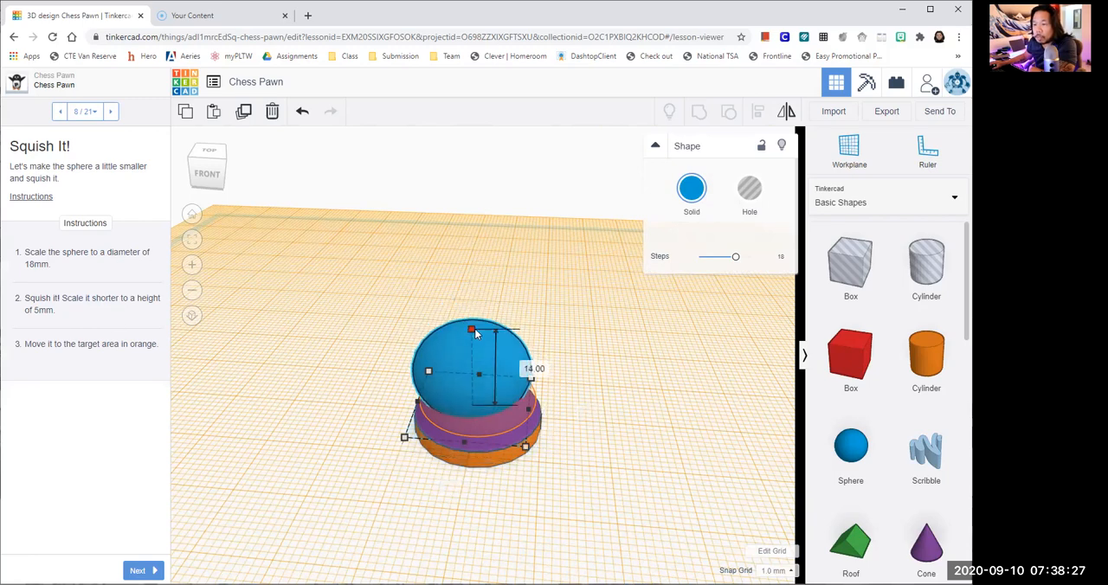
pyautogui.click(534, 370)
pyautogui.write('5')
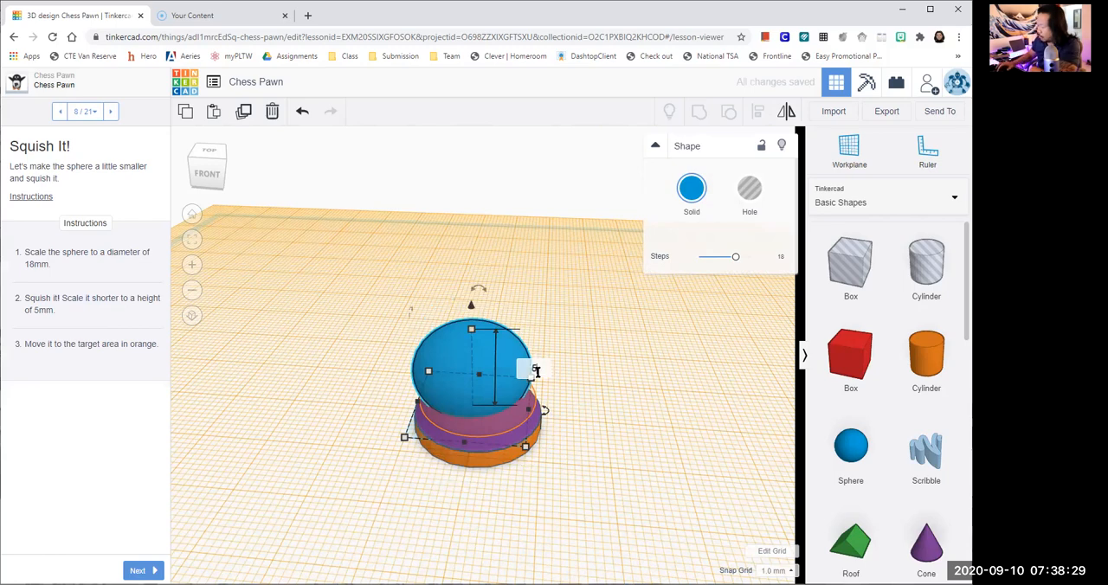
pyautogui.press('Return')
pyautogui.click(574, 351)
# - Move the flattened sphere 1 mm along both workplane axes onto the orange target area around the cone
pyautogui.scroll(2, 596, 364)
pyautogui.moveTo(596, 363); pyautogui.dragTo(653, 374, button='right')
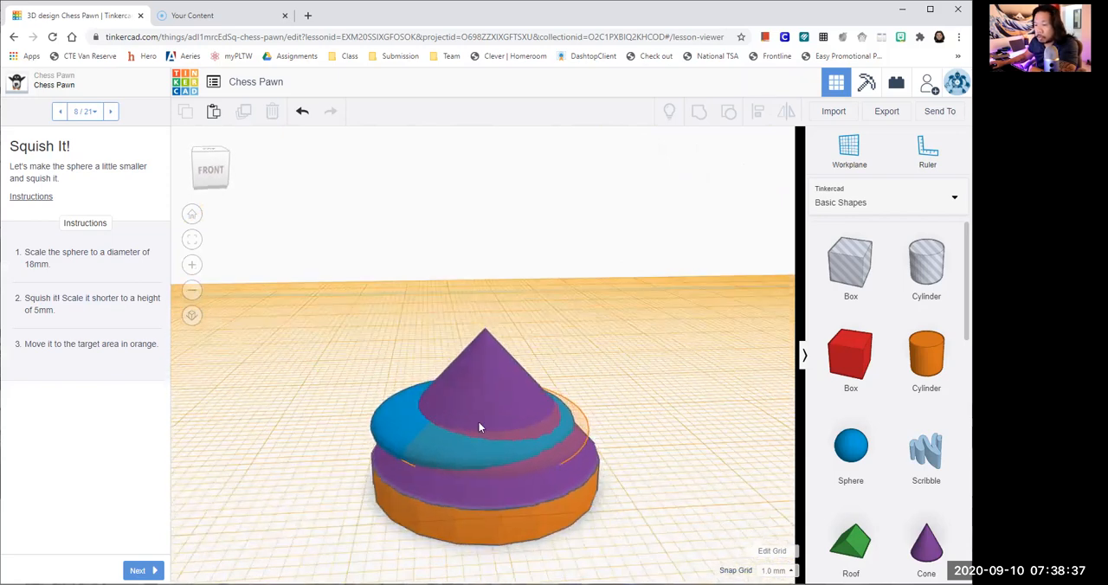
pyautogui.click(384, 425)
pyautogui.moveTo(388, 405); pyautogui.dragTo(400, 424)
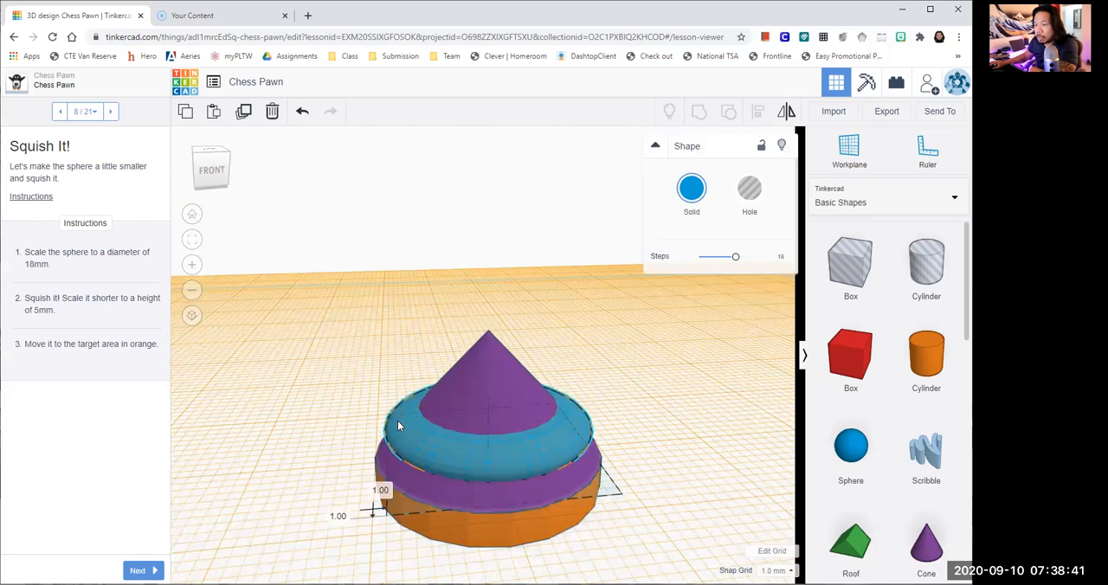
# - Deselect the sphere, place a new cone on the workplane beside the stacked base, and advance to the Tweak the Cone lesson page
pyautogui.click(662, 392)
pyautogui.scroll(3, 693, 420)
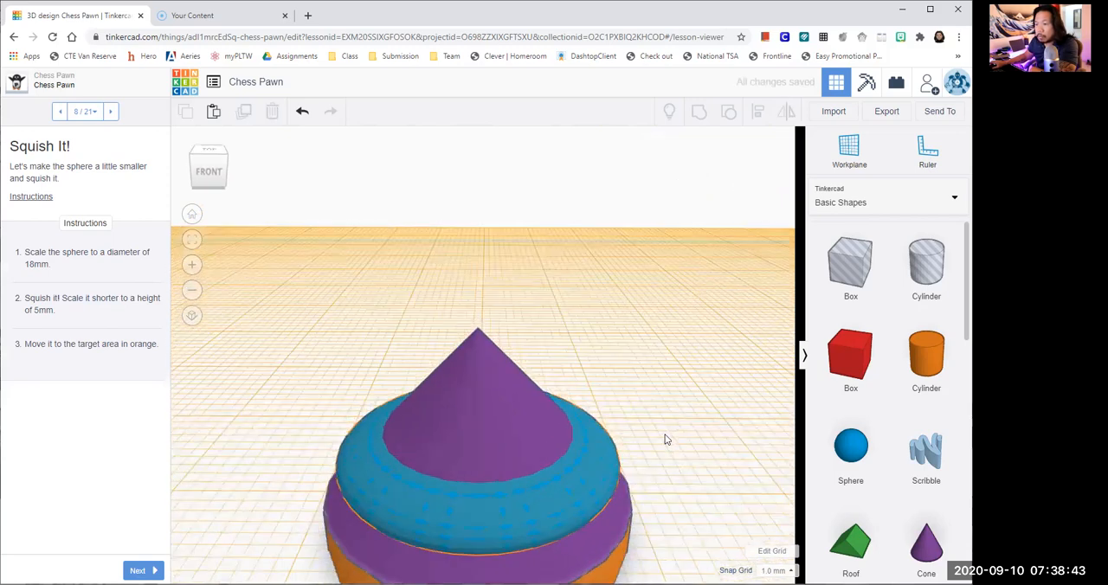
pyautogui.scroll(-3, 662, 437)
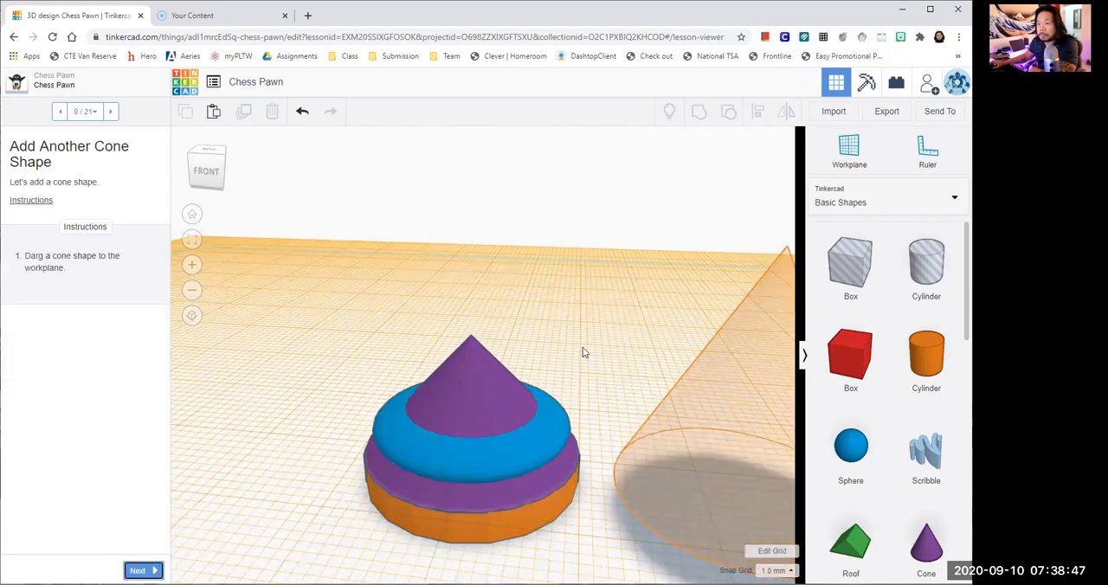
pyautogui.scroll(-1, 583, 356)
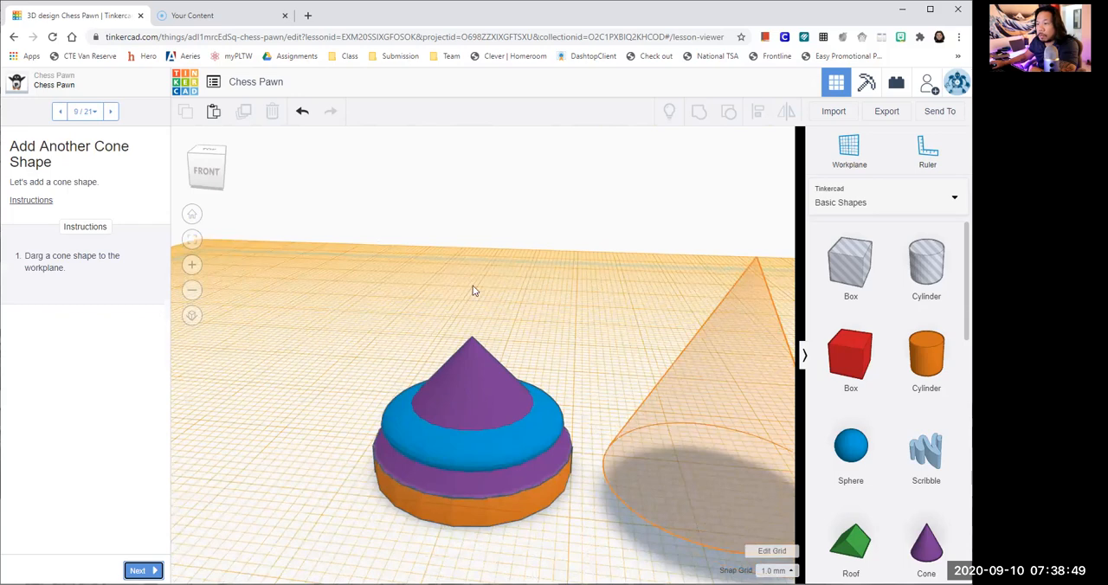
pyautogui.moveTo(584, 357); pyautogui.dragTo(472, 286, button='middle')
pyautogui.moveTo(602, 419)
pyautogui.mouseDown()
pyautogui.moveTo(593, 412)
pyautogui.moveTo(589, 423)
pyautogui.mouseUp()
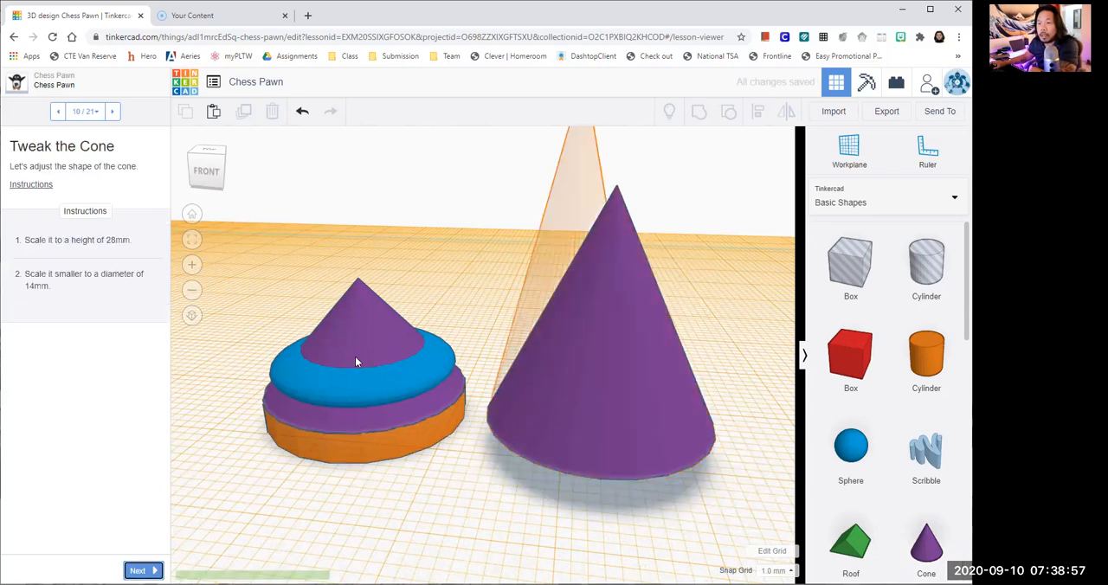
# - Stretch the new cone beside the stacked base to a height of 28 mm and deselect it
pyautogui.scroll(2, 475, 538)
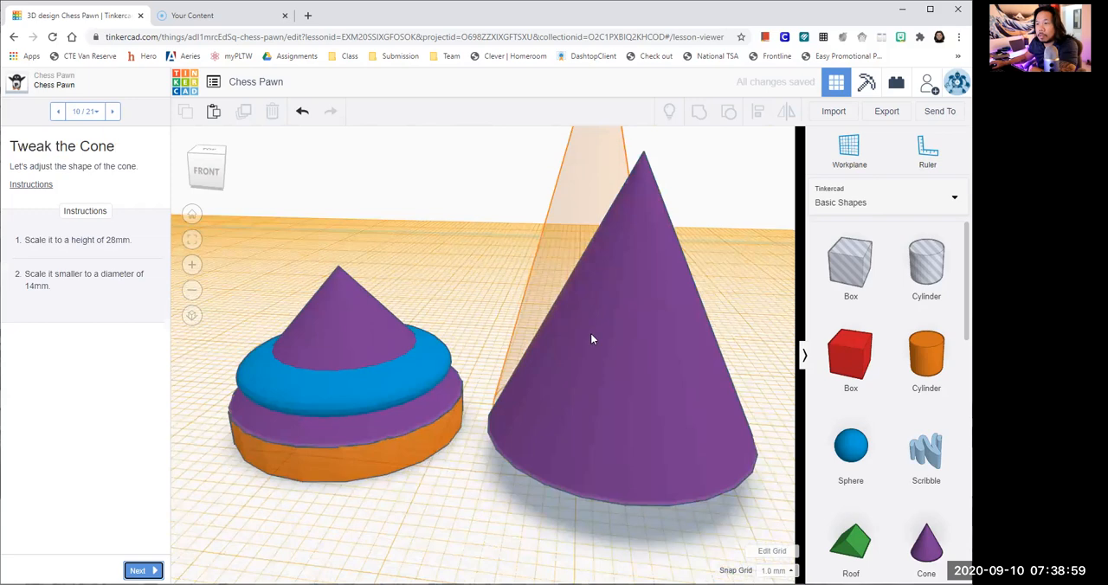
pyautogui.scroll(-2, 593, 339)
pyautogui.click(604, 206)
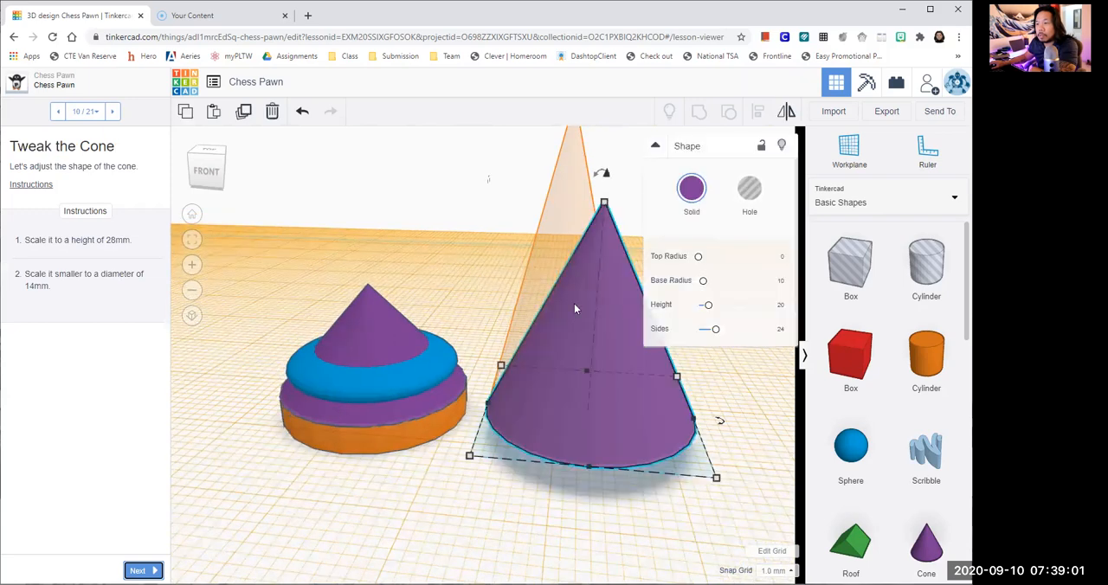
pyautogui.scroll(-1, 359, 506)
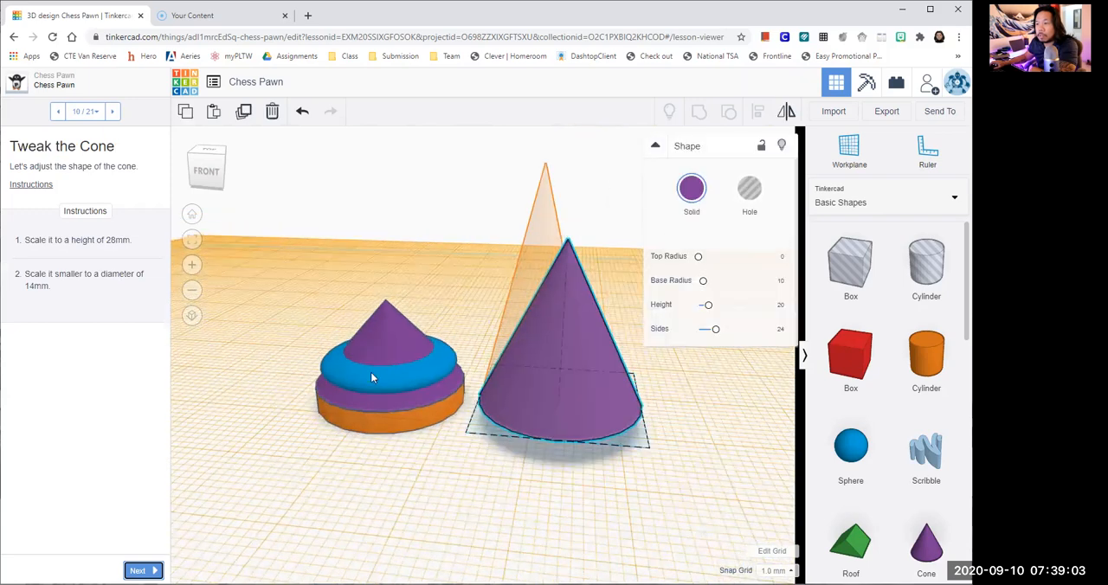
pyautogui.moveTo(464, 368); pyautogui.dragTo(370, 372, button='middle')
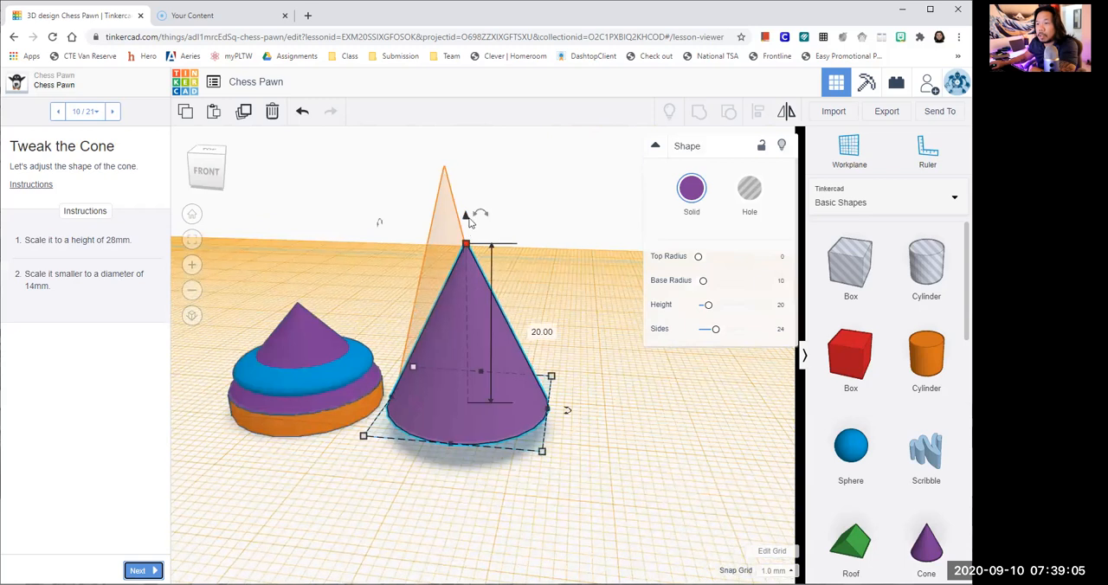
pyautogui.moveTo(466, 243); pyautogui.dragTo(468, 218)
pyautogui.click(529, 317)
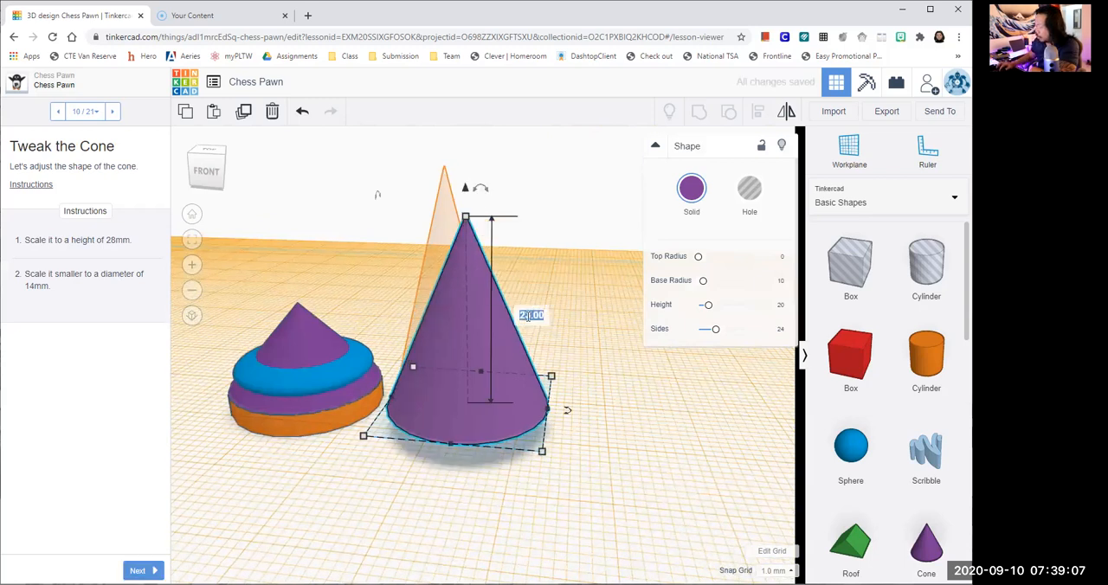
pyautogui.write('28')
pyautogui.press('Return')
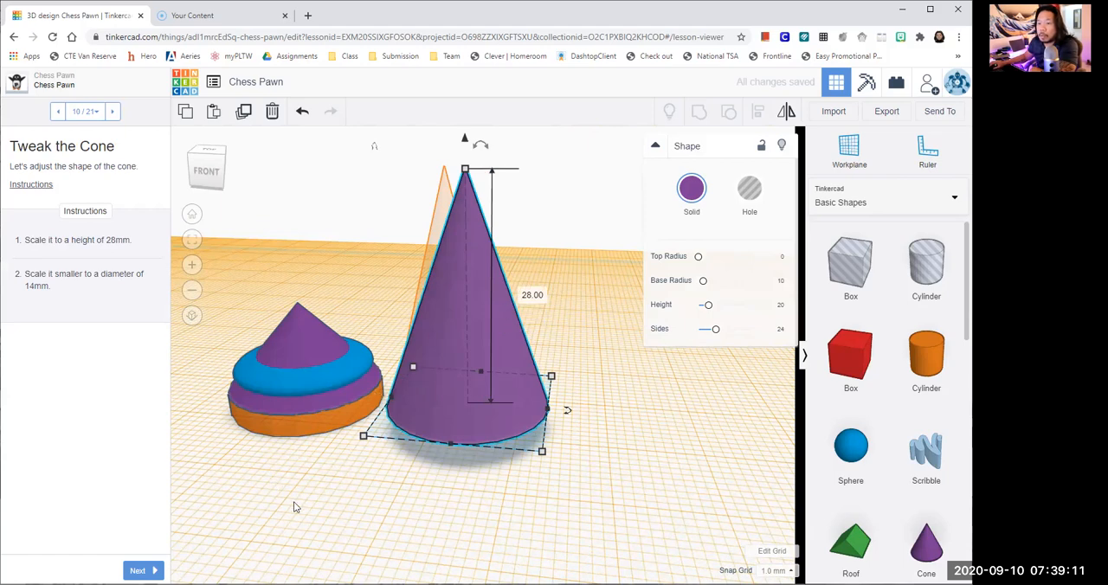
pyautogui.click(369, 513)
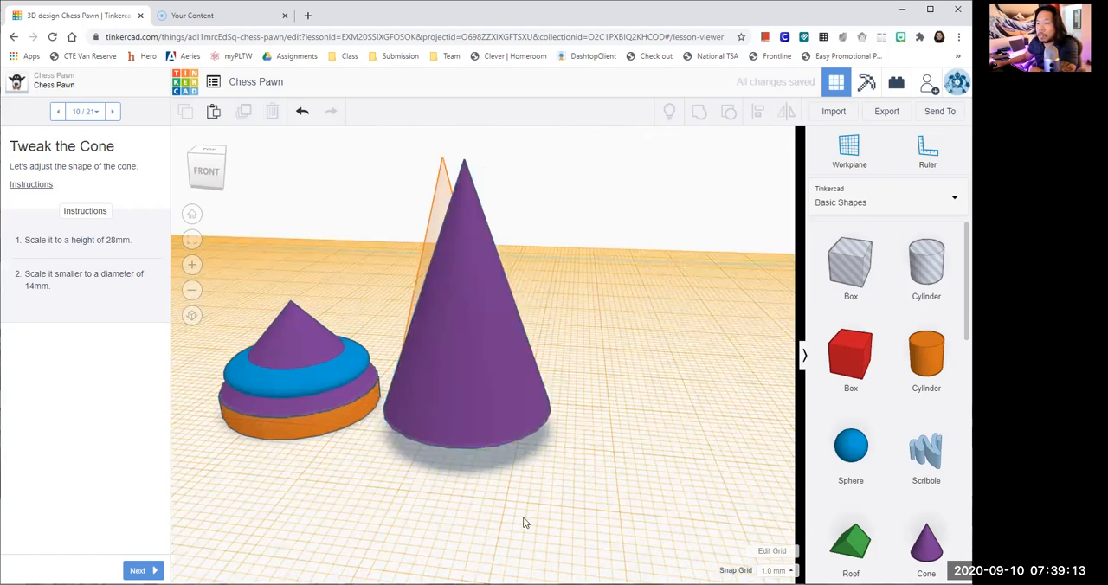
# - Move the tall cone across the workplane onto the orange target outline beside the stacked base and deselect it
pyautogui.moveTo(523, 523); pyautogui.dragTo(592, 369, button='right')
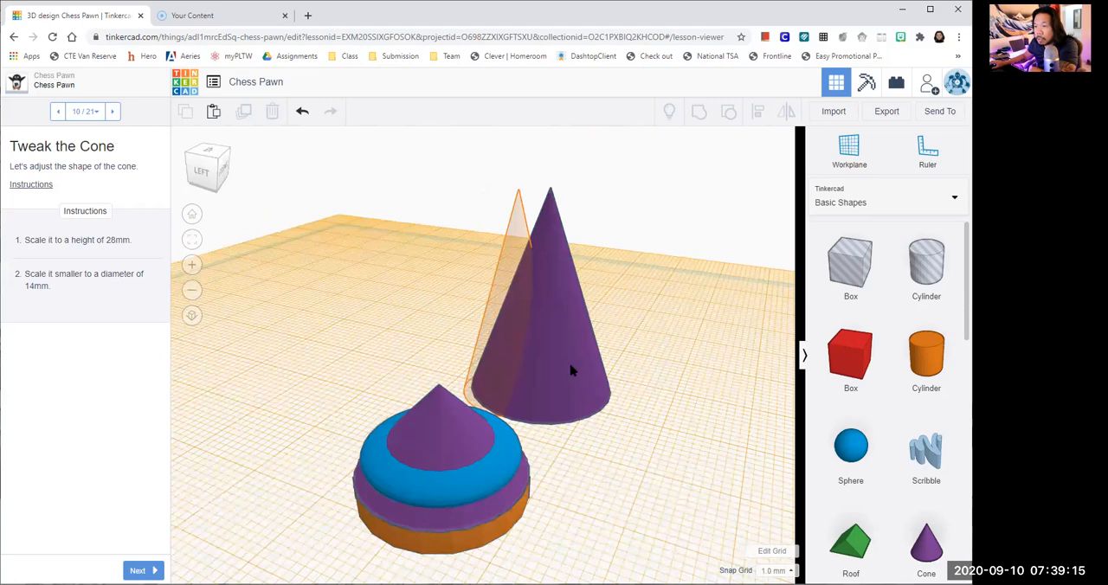
pyautogui.moveTo(571, 370); pyautogui.dragTo(558, 366)
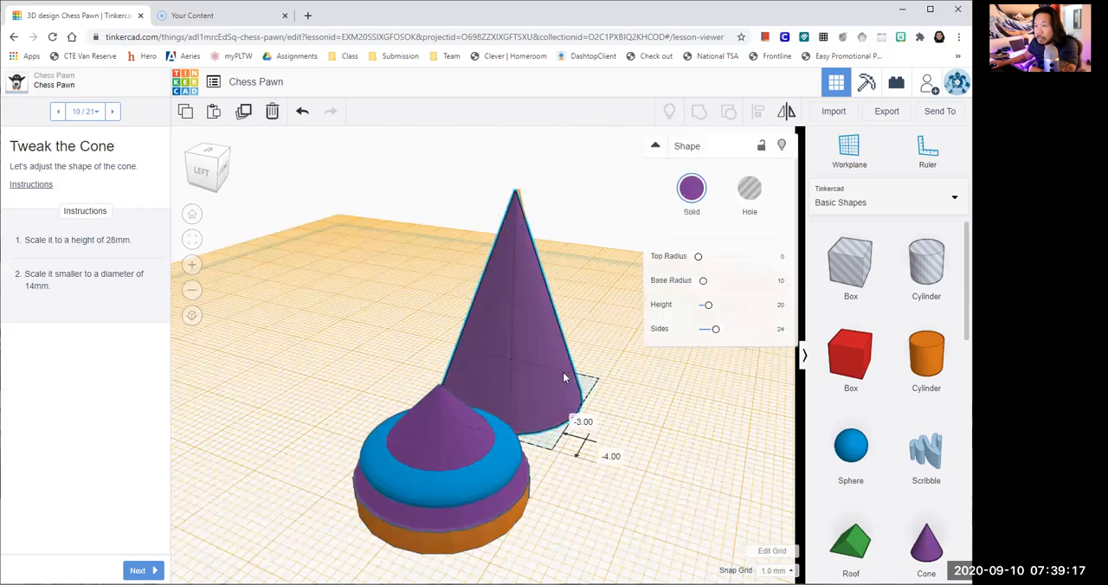
pyautogui.moveTo(582, 471); pyautogui.dragTo(462, 316, button='right')
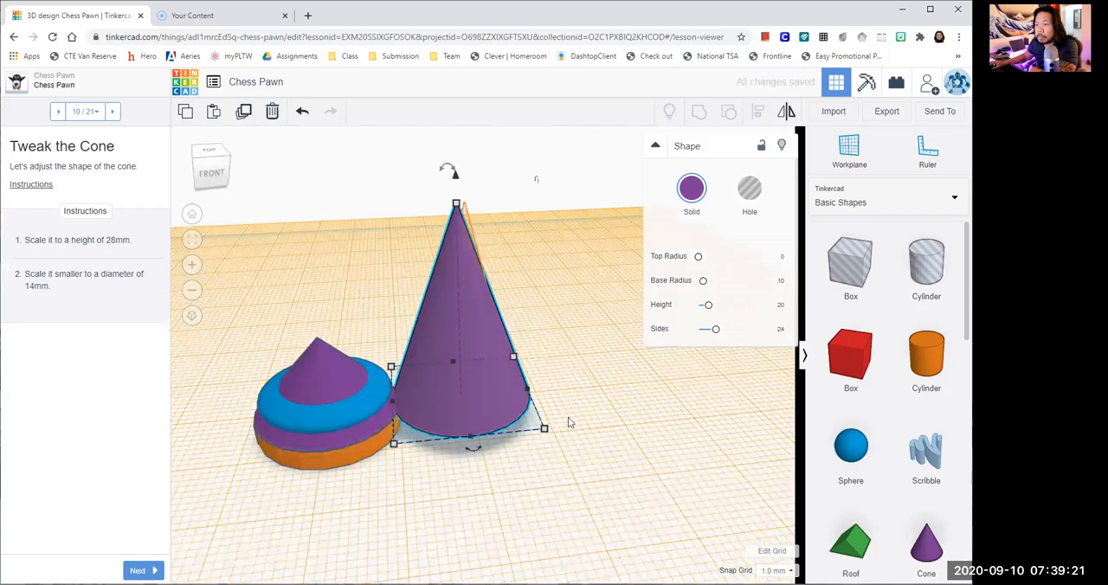
pyautogui.click(588, 460)
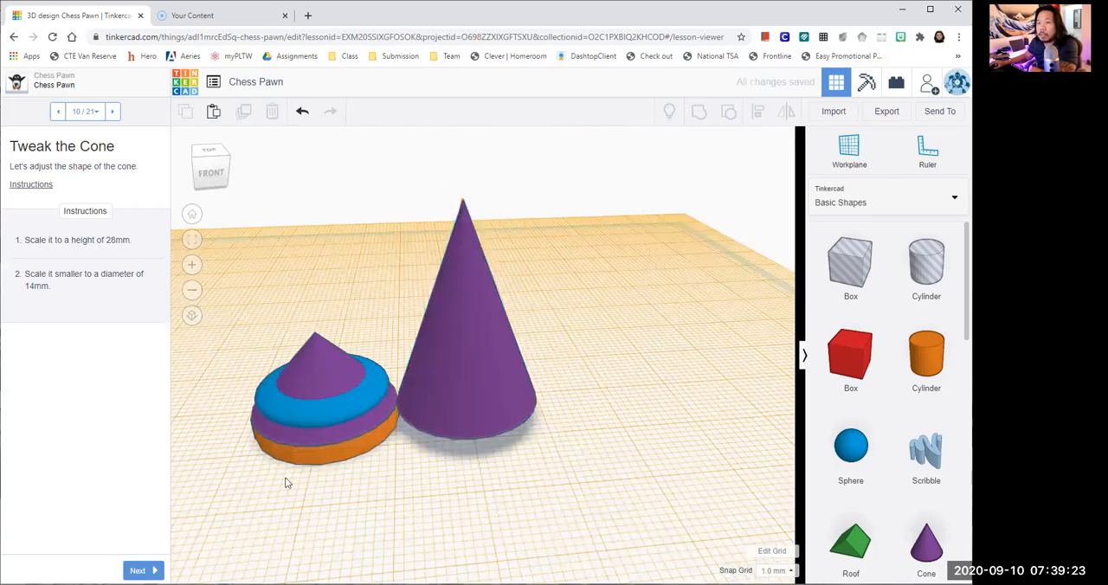
# - Advance to the Position the Cone lesson page and move the tall cone onto the orange target area over the stacked base
pyautogui.click(143, 570)
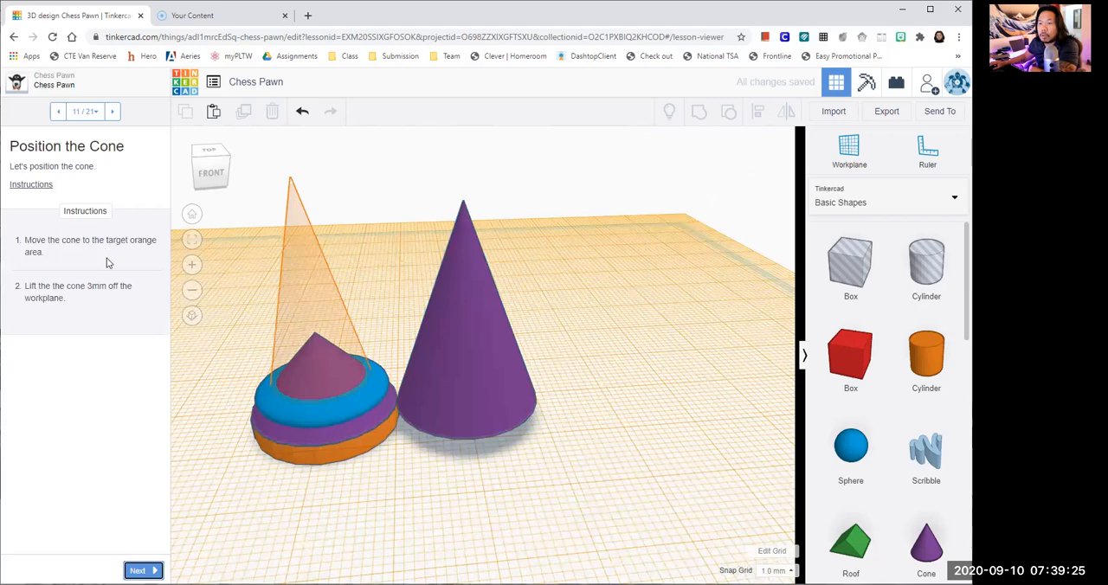
pyautogui.moveTo(445, 337); pyautogui.dragTo(318, 320)
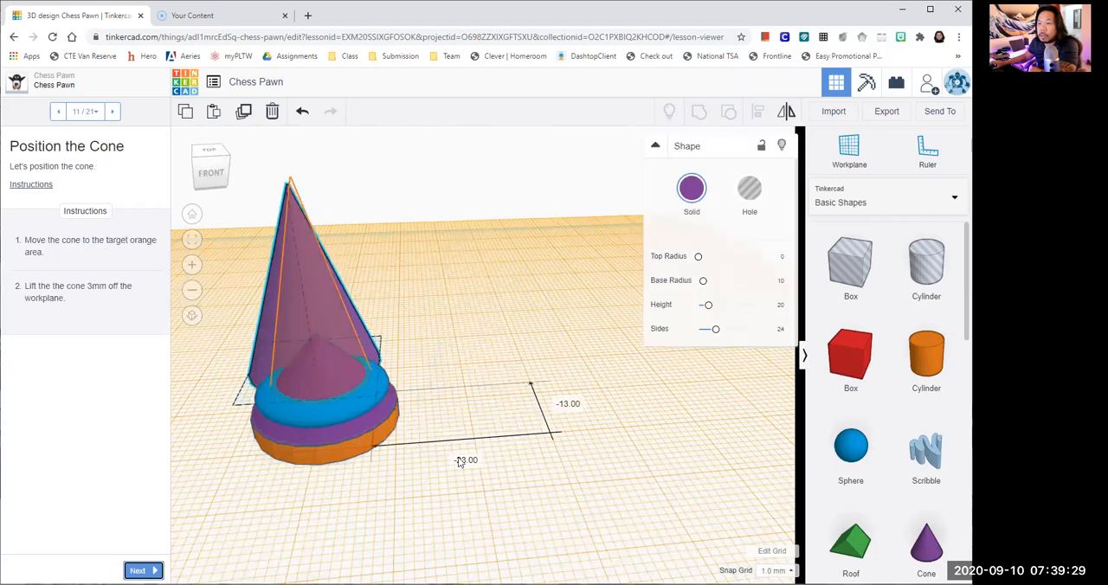
pyautogui.scroll(1, 461, 461)
pyautogui.scroll(1, 555, 495)
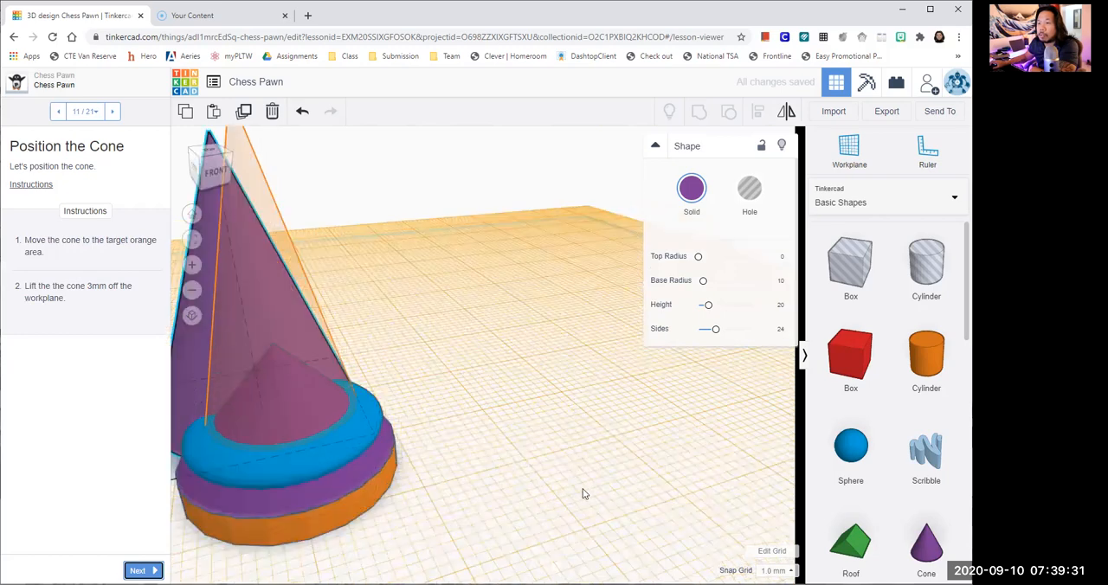
pyautogui.moveTo(582, 490); pyautogui.dragTo(583, 488, button='right')
pyautogui.scroll(-2, 482, 405)
pyautogui.moveTo(442, 335); pyautogui.dragTo(537, 339)
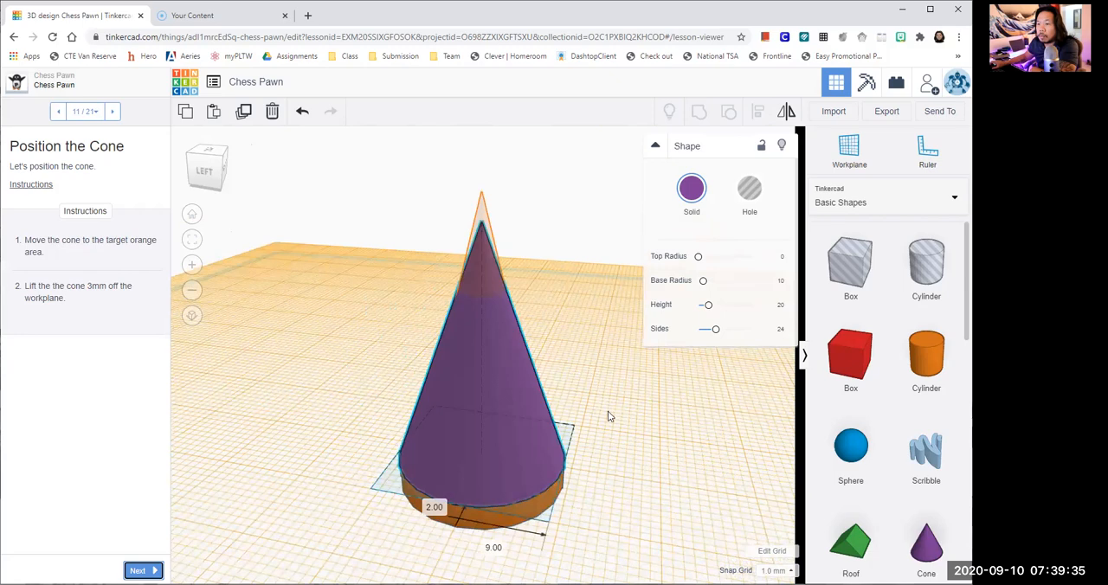
pyautogui.scroll(1, 608, 416)
pyautogui.scroll(-1, 579, 496)
# - Lift the tall cone 3 mm off the workplane to match the orange target outline
pyautogui.moveTo(523, 455); pyautogui.dragTo(449, 355, button='right')
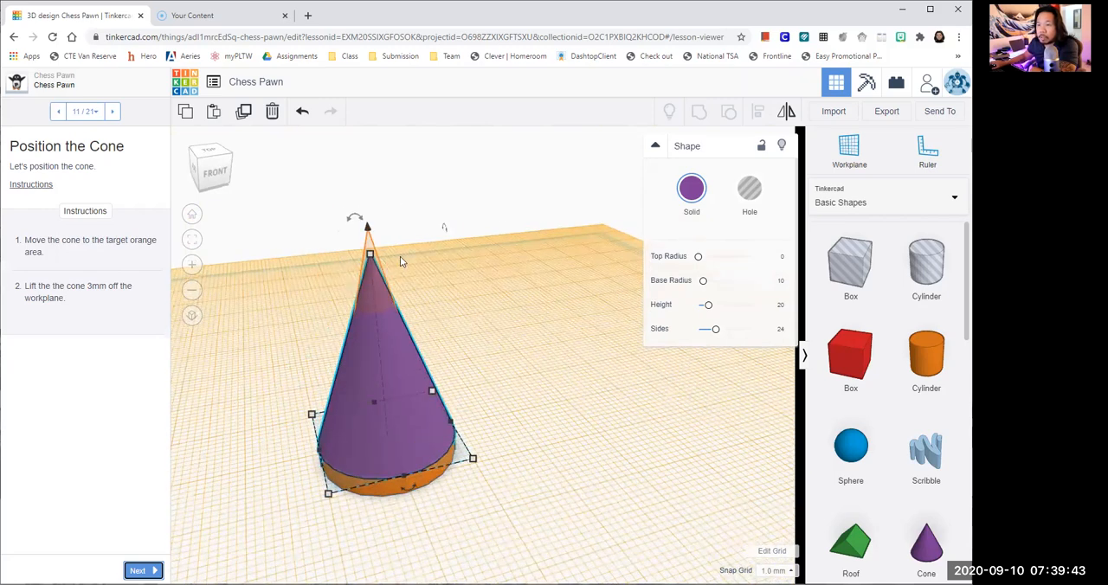
pyautogui.scroll(2, 418, 243)
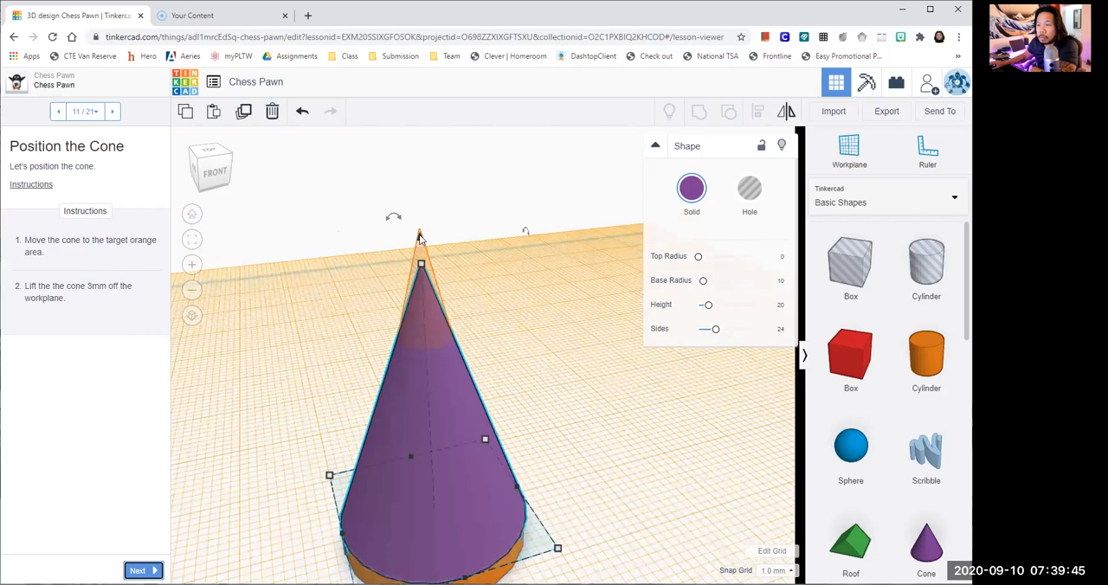
pyautogui.moveTo(420, 235); pyautogui.dragTo(416, 205)
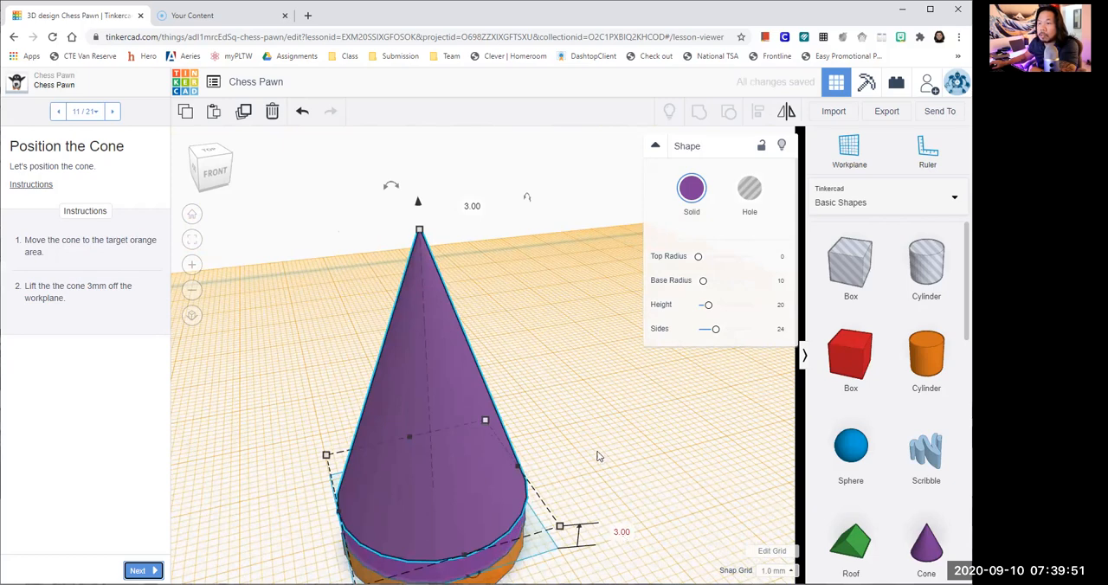
# - Place another cone on the orange target beside the pawn and advance to the Size the Cone lesson page
pyautogui.scroll(-1, 587, 476)
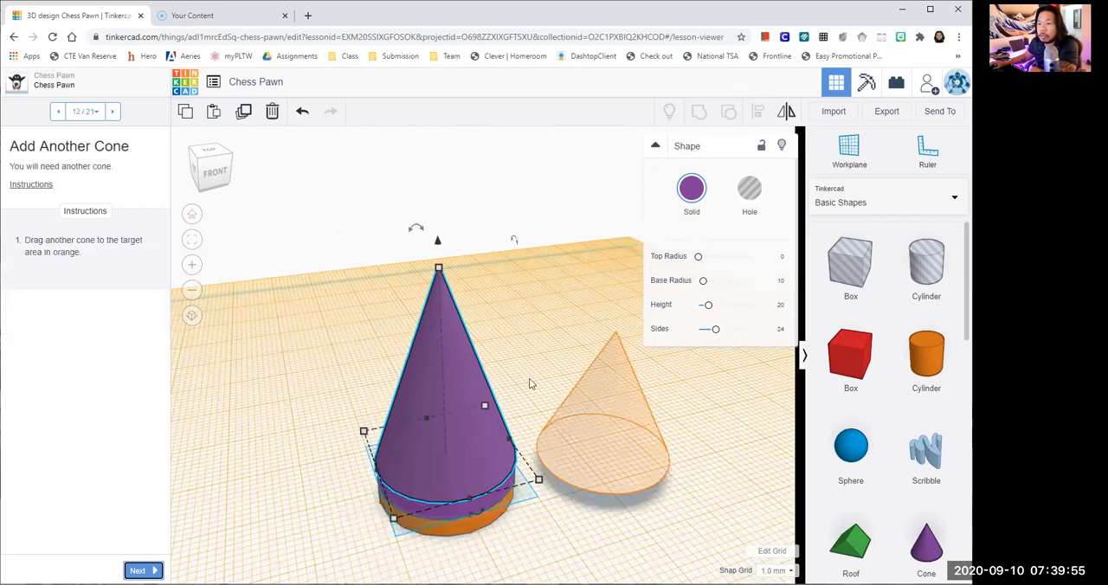
pyautogui.click(663, 457)
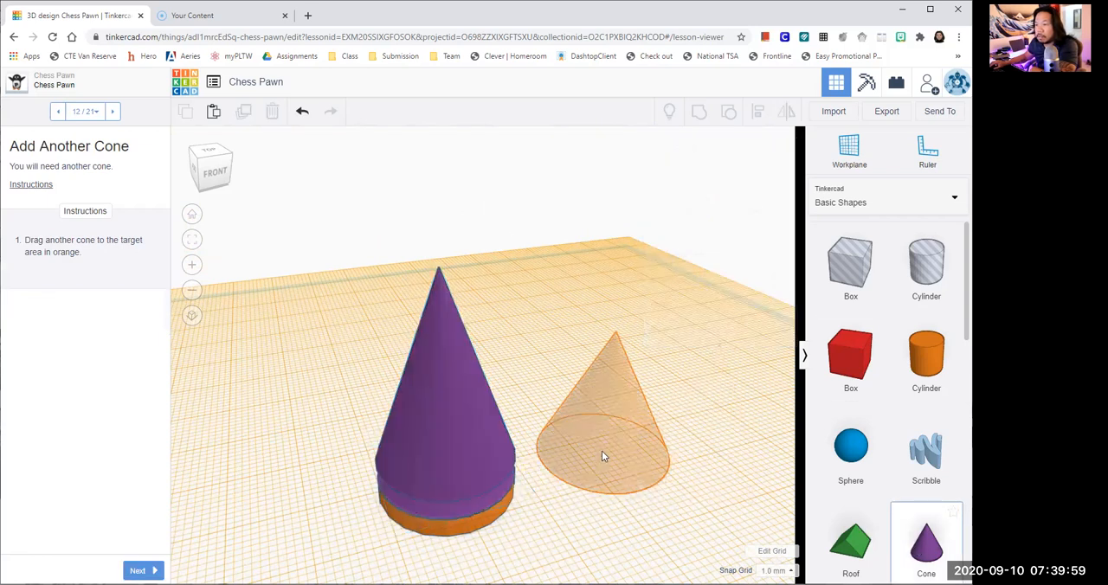
pyautogui.click(139, 571)
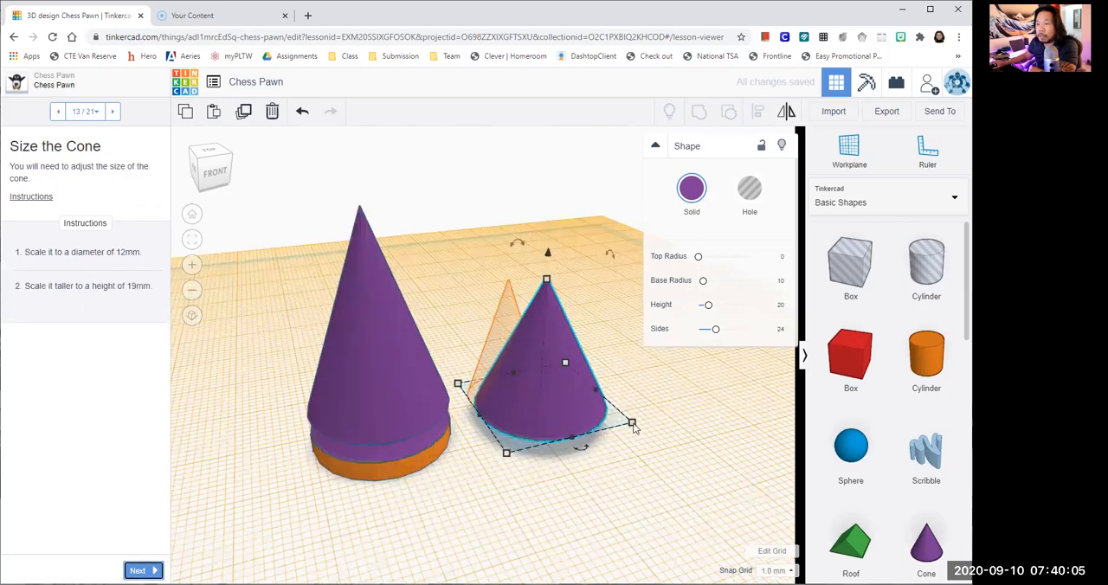
# - Scale the new cone's base from one corner and set both its width and its length to 12 mm
pyautogui.moveTo(634, 427); pyautogui.dragTo(577, 469)
pyautogui.click(583, 464)
pyautogui.write('12')
pyautogui.click(627, 379)
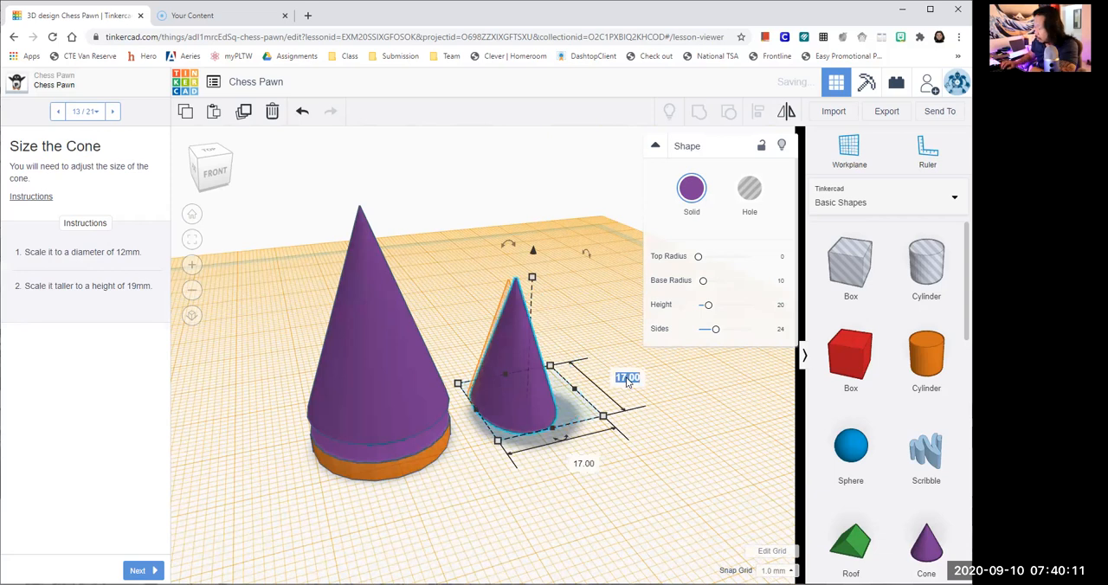
pyautogui.write('12')
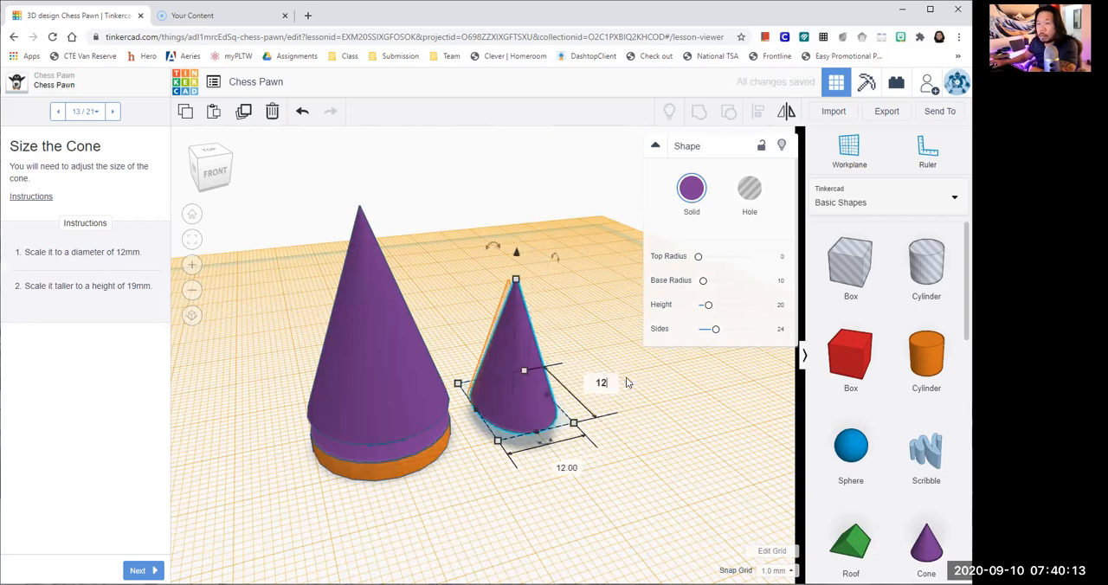
pyautogui.press('Return')
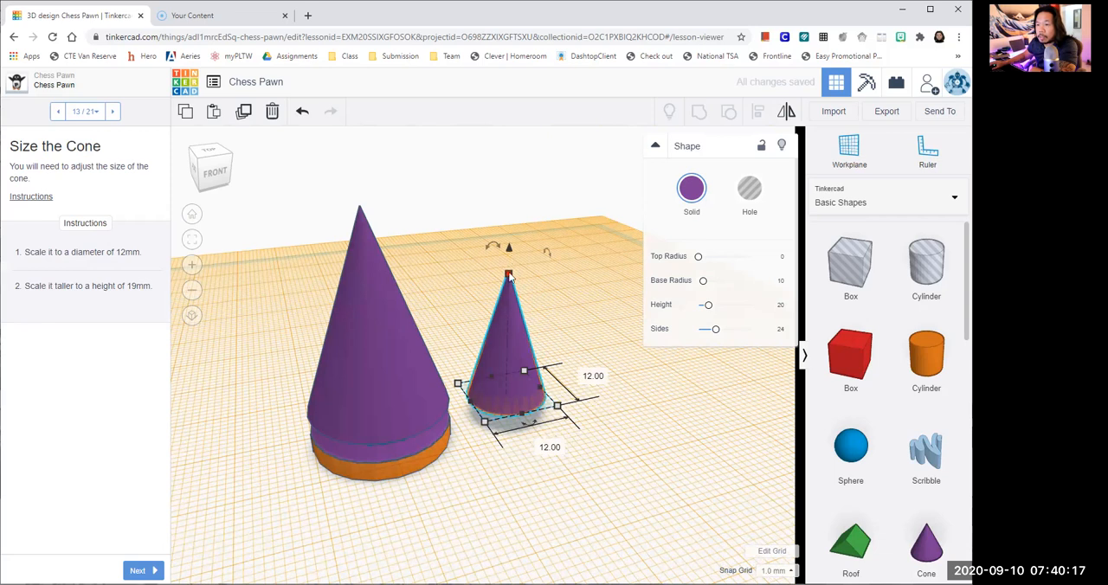
# - Set the small cone's height to 19 mm and advance to the Flip the Cone lesson page
pyautogui.click(569, 334)
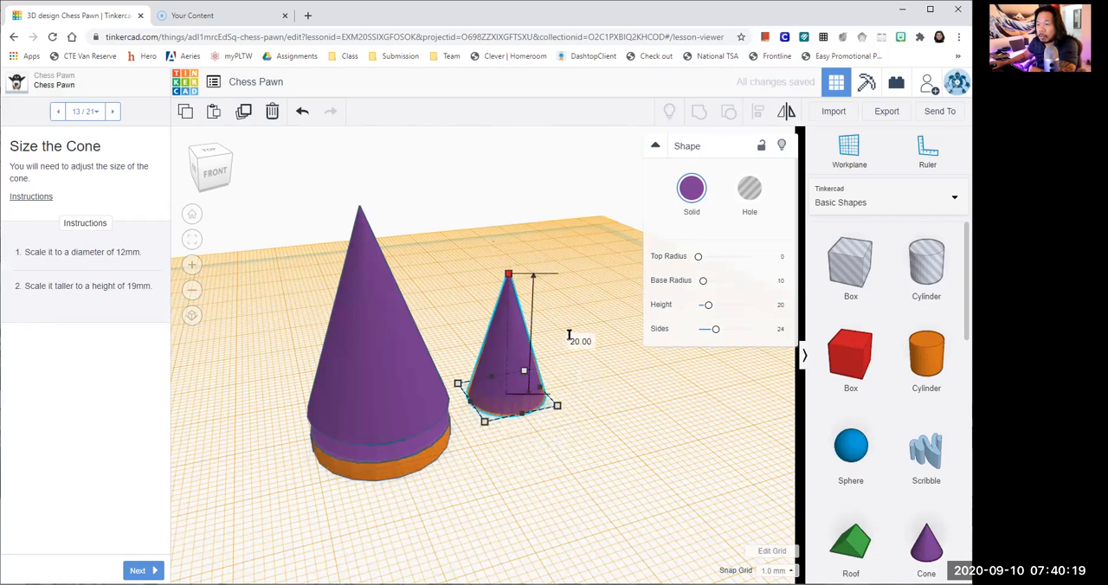
pyautogui.write('19')
pyautogui.press('Return')
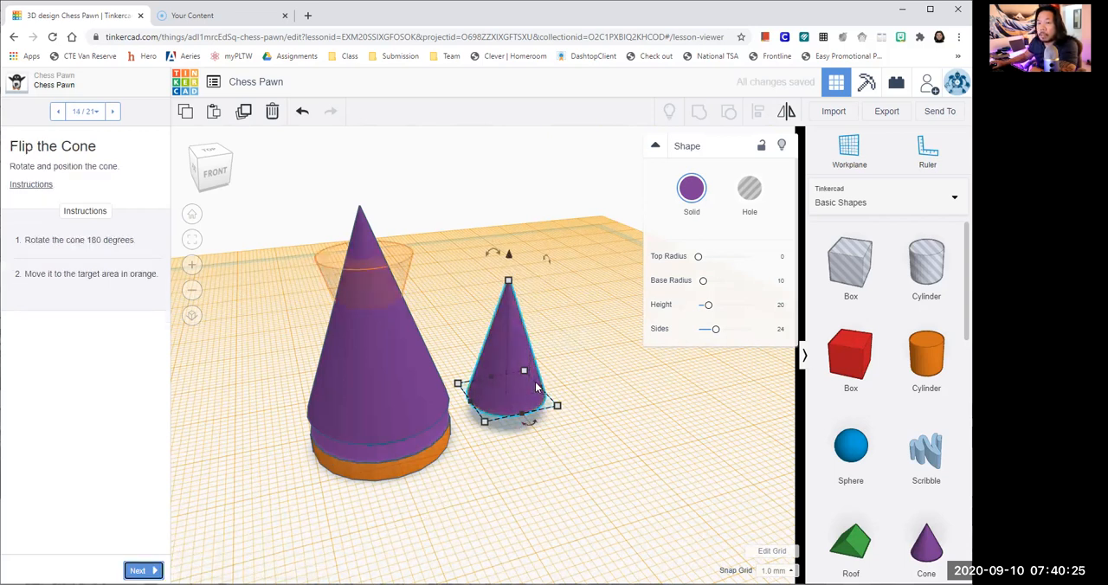
# - Rotate the small cone 180 degrees so that its tip points down, and deselect it
pyautogui.moveTo(493, 253)
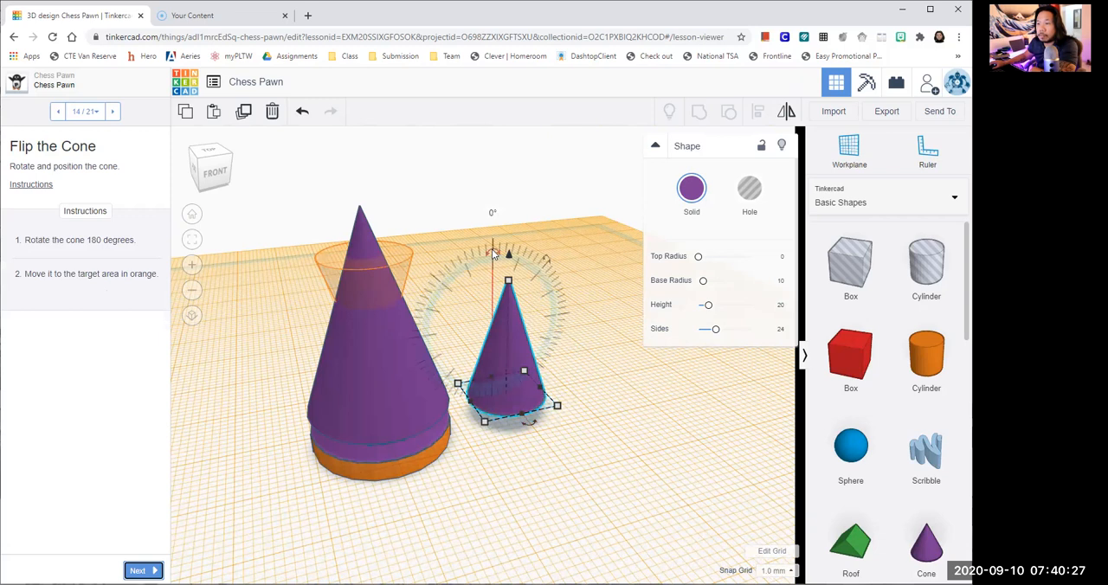
pyautogui.moveTo(494, 253); pyautogui.dragTo(582, 324)
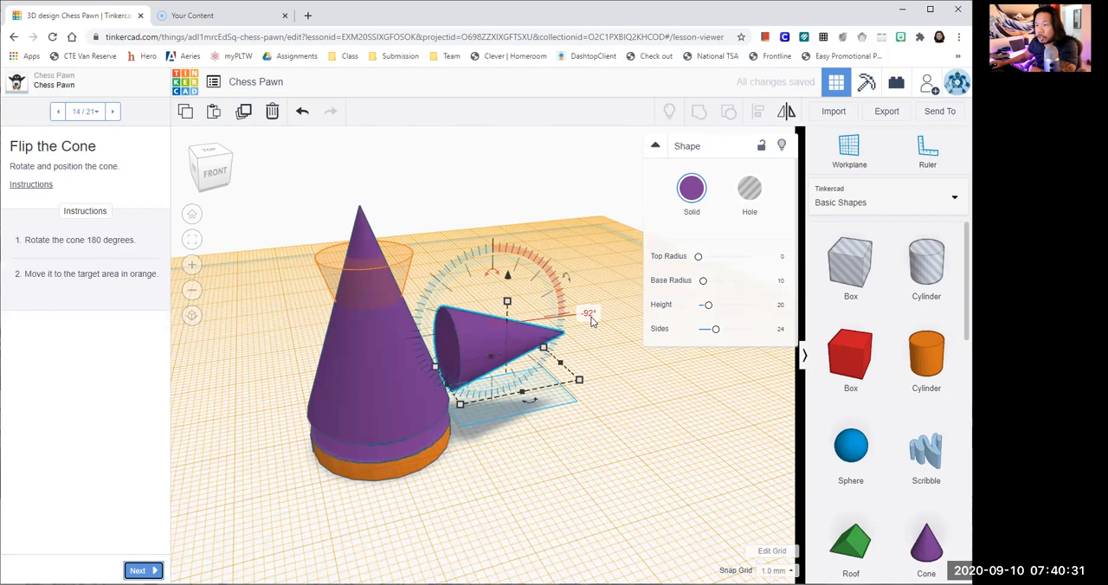
pyautogui.click(587, 315)
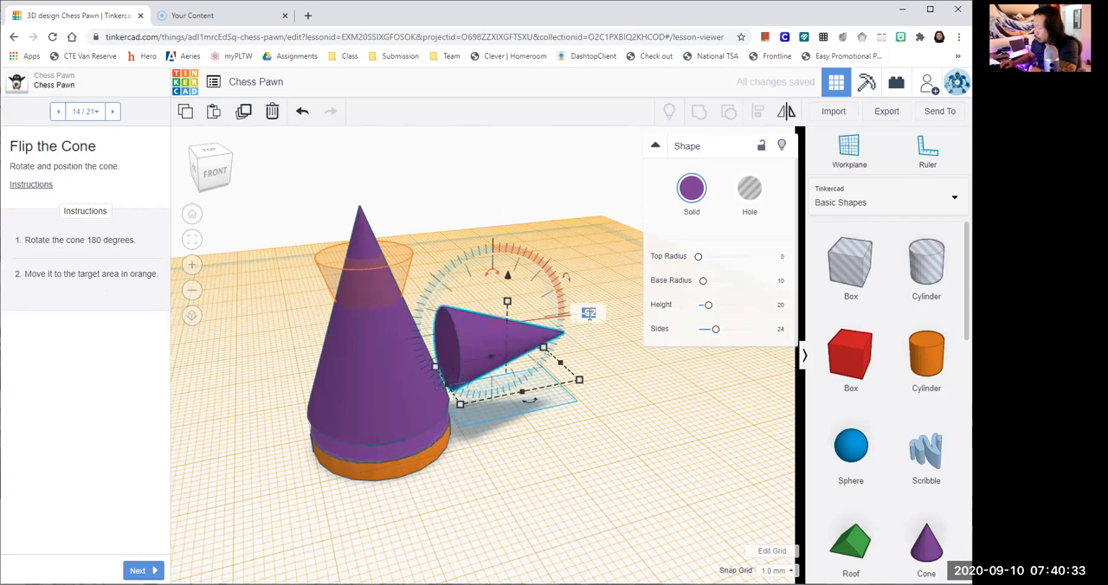
pyautogui.write('180')
pyautogui.press('Return')
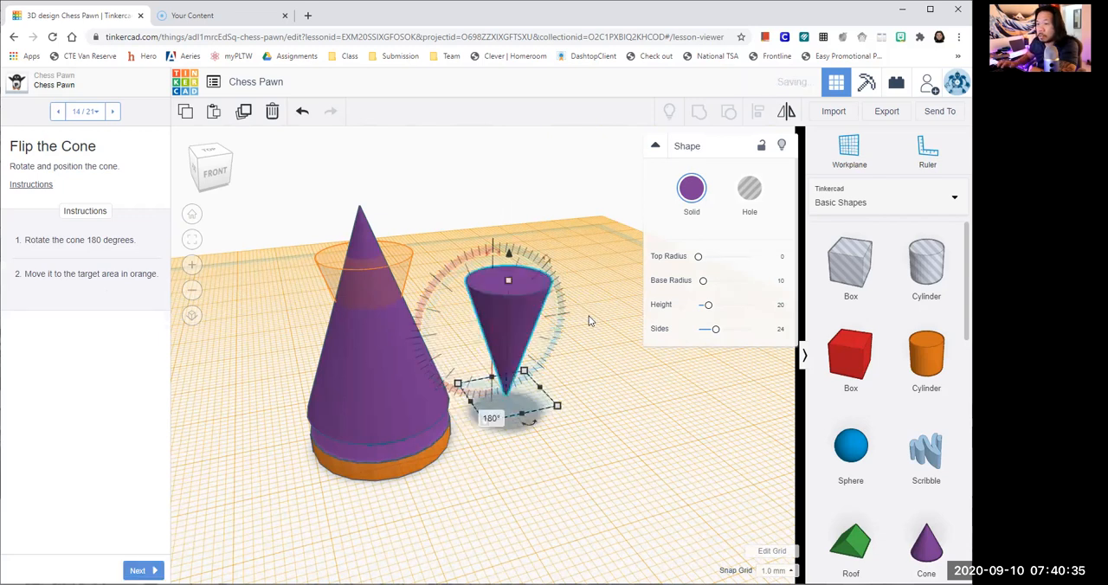
pyautogui.click(571, 346)
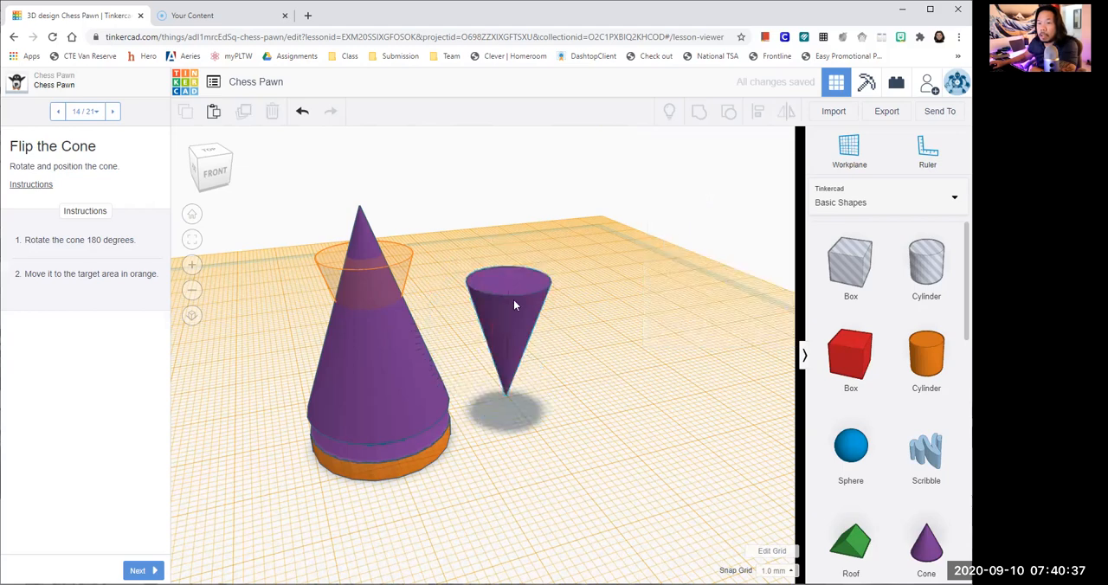
# - Move the flipped cone over the pawn body's tip and raise it 6 mm toward the orange target
pyautogui.moveTo(472, 292); pyautogui.dragTo(355, 298)
pyautogui.scroll(3, 437, 307)
pyautogui.moveTo(454, 307); pyautogui.dragTo(636, 332, button='right')
pyautogui.moveTo(458, 357); pyautogui.dragTo(541, 392)
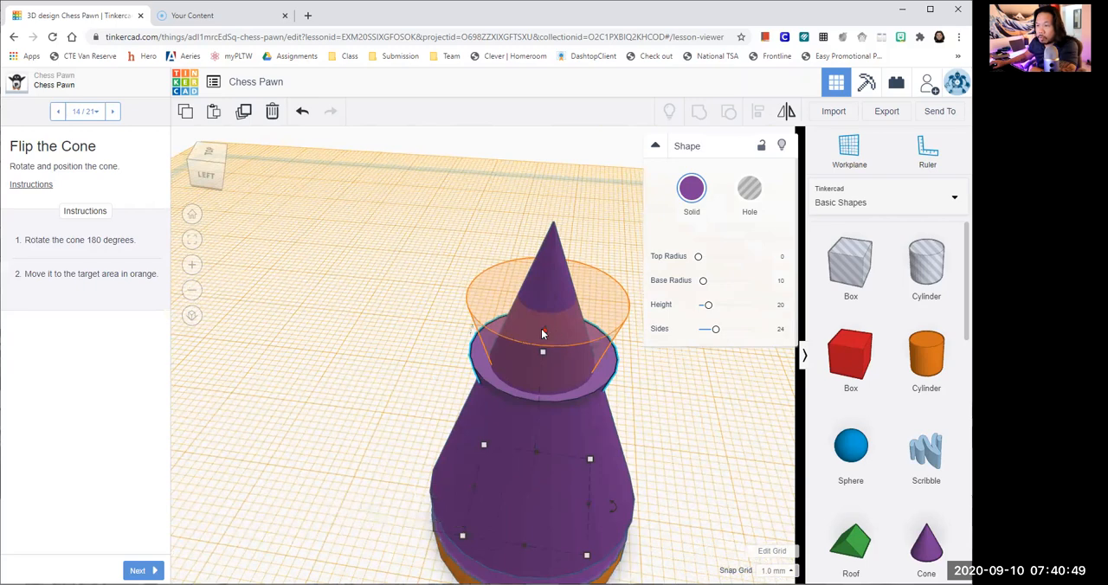
pyautogui.moveTo(541, 329); pyautogui.dragTo(538, 269)
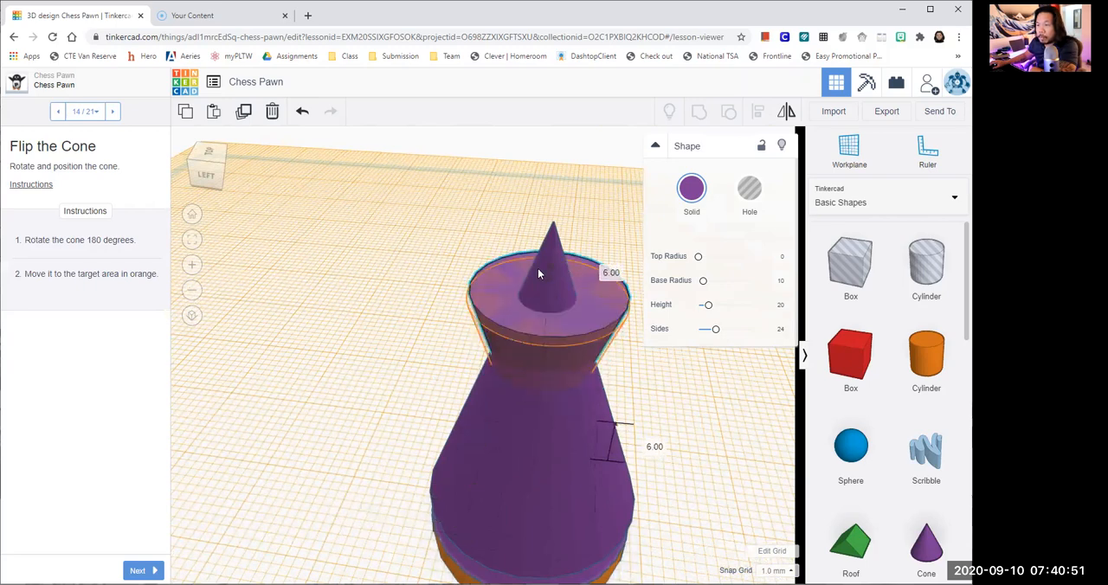
# - Shift the flipped cone 1 mm to line it up with the orange target and advance to the Add a New Workplane lesson page
pyautogui.moveTo(647, 400); pyautogui.dragTo(466, 245, button='right')
pyautogui.moveTo(465, 242)
pyautogui.mouseDown()
pyautogui.moveTo(451, 243)
pyautogui.moveTo(465, 247)
pyautogui.mouseUp()
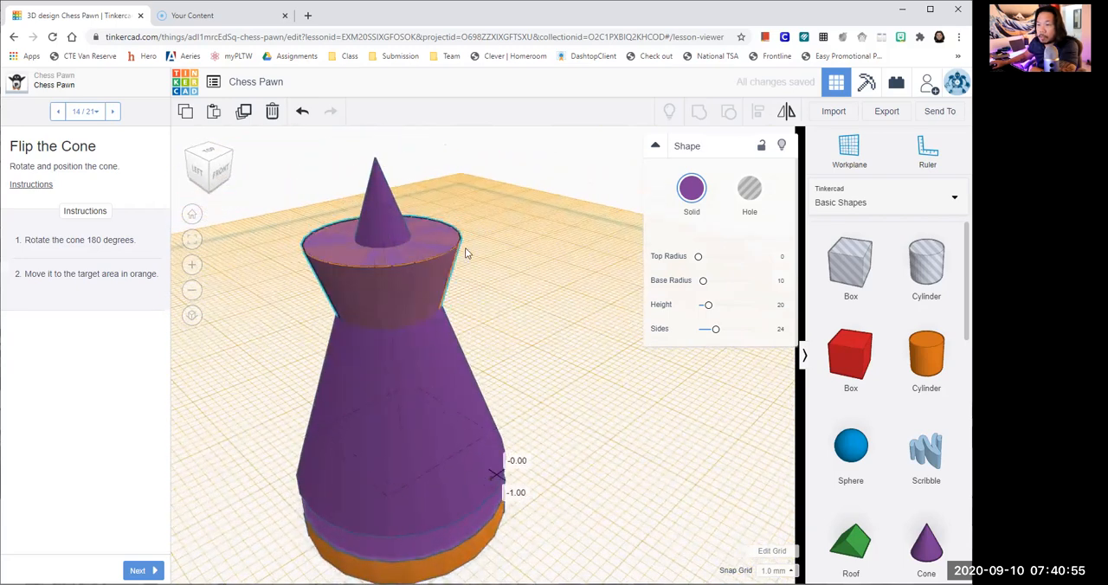
pyautogui.click(506, 292)
pyautogui.scroll(1, 511, 301)
pyautogui.scroll(-4, 532, 334)
pyautogui.moveTo(538, 342); pyautogui.dragTo(485, 286, button='right')
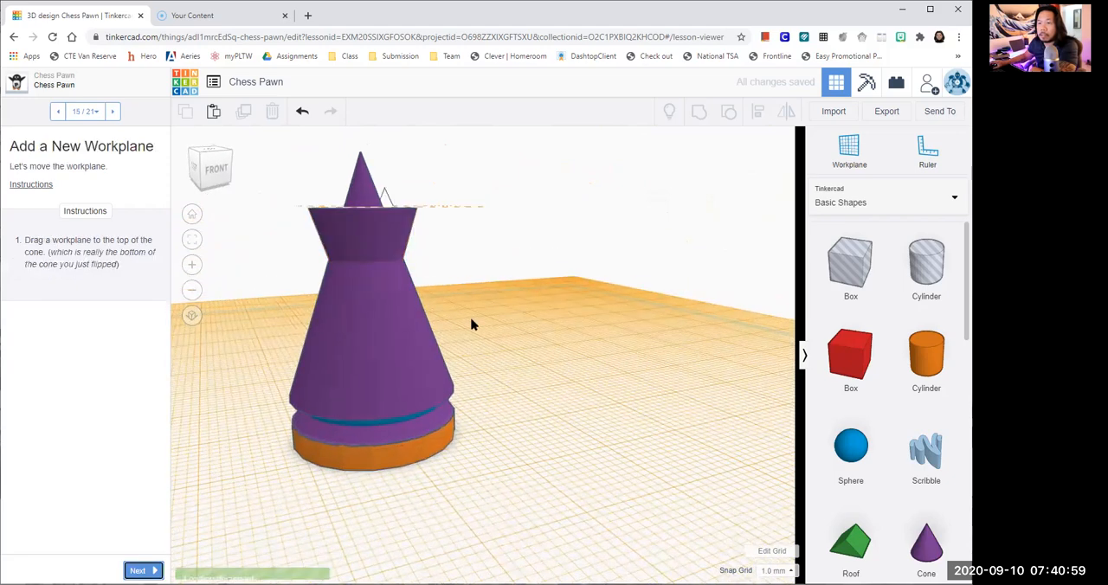
# - Place a new workplane on the flat upper face of the flipped cone
pyautogui.scroll(2, 506, 312)
pyautogui.scroll(-2, 508, 311)
pyautogui.moveTo(531, 287); pyautogui.dragTo(577, 329, button='right')
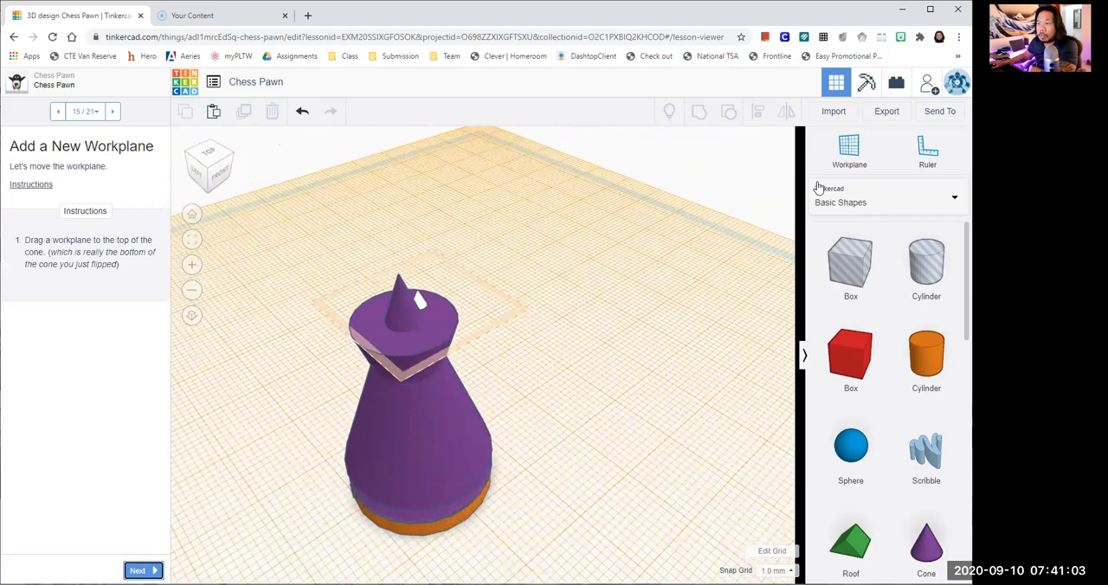
pyautogui.click(863, 152)
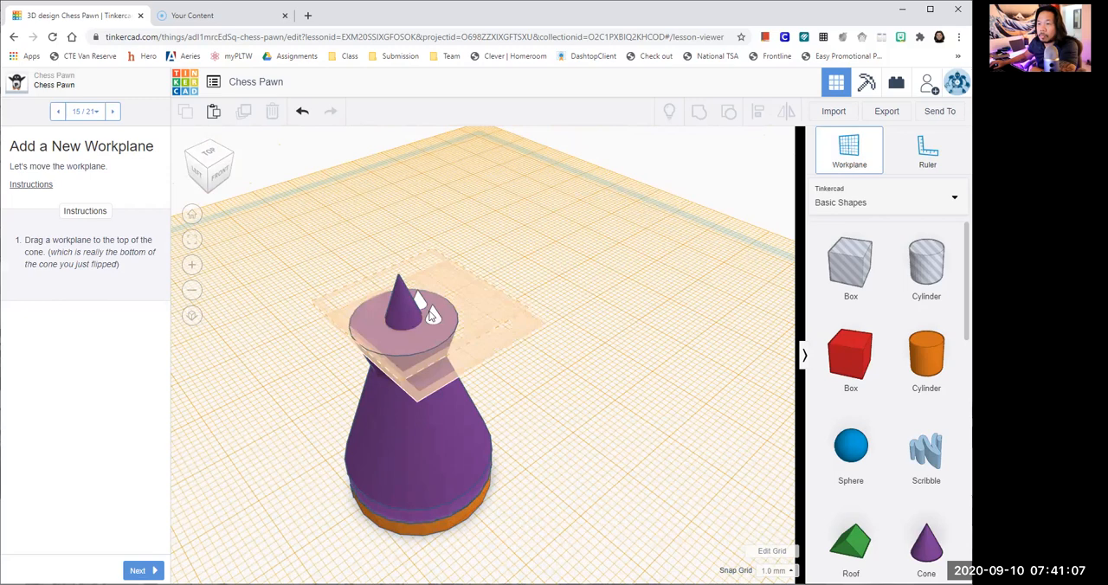
pyautogui.click(594, 342)
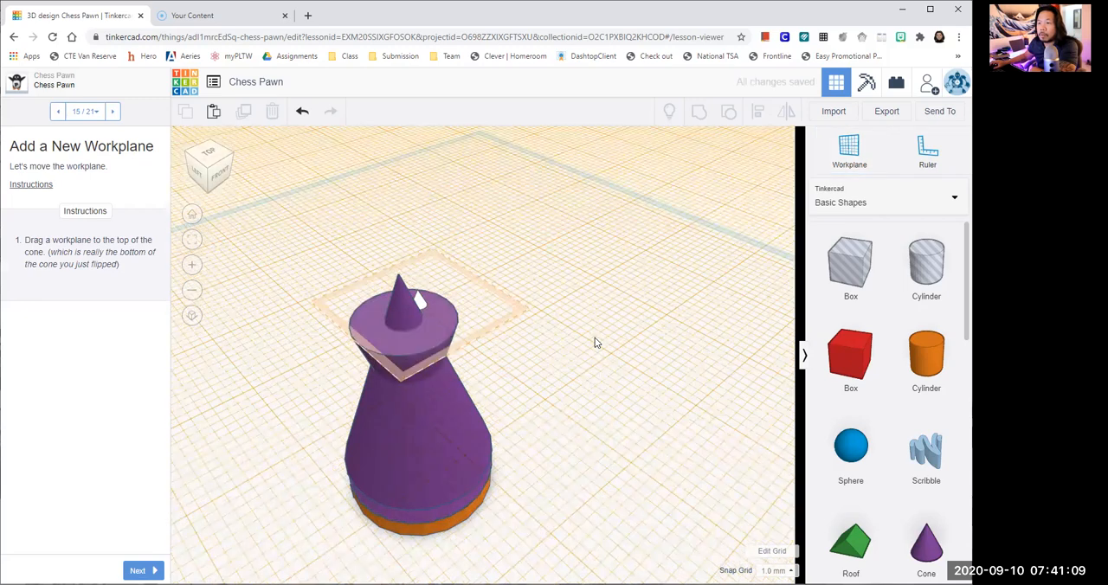
# - Advance to the Add a Sphere page, place a sphere on the orange target above the pawn, and continue to Size the Sphere
pyautogui.moveTo(540, 293); pyautogui.dragTo(546, 334, button='right')
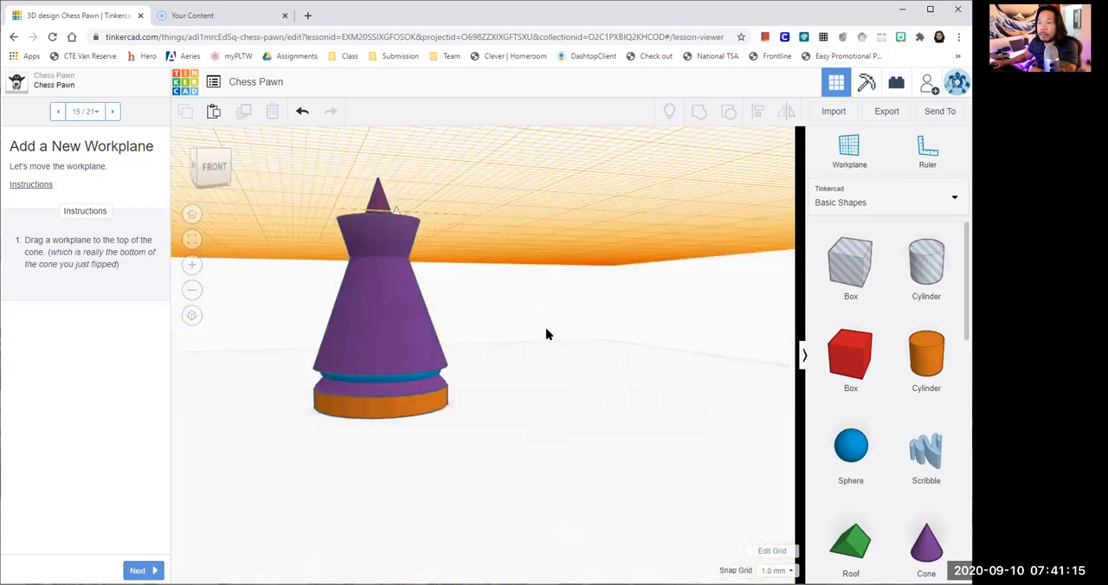
pyautogui.moveTo(372, 333); pyautogui.dragTo(372, 438, button='right')
pyautogui.click(390, 271)
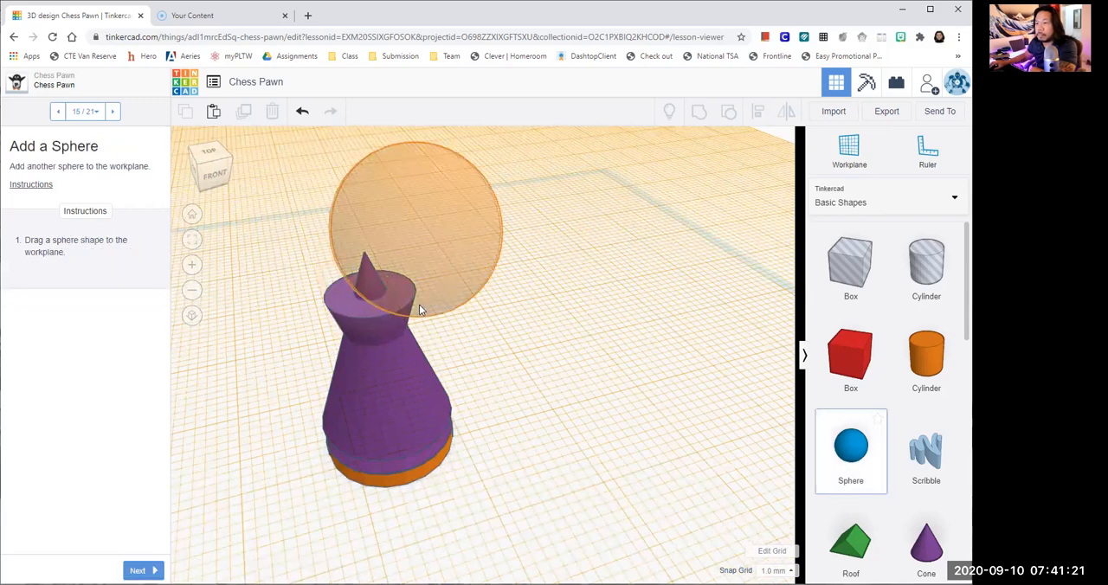
pyautogui.click(537, 343)
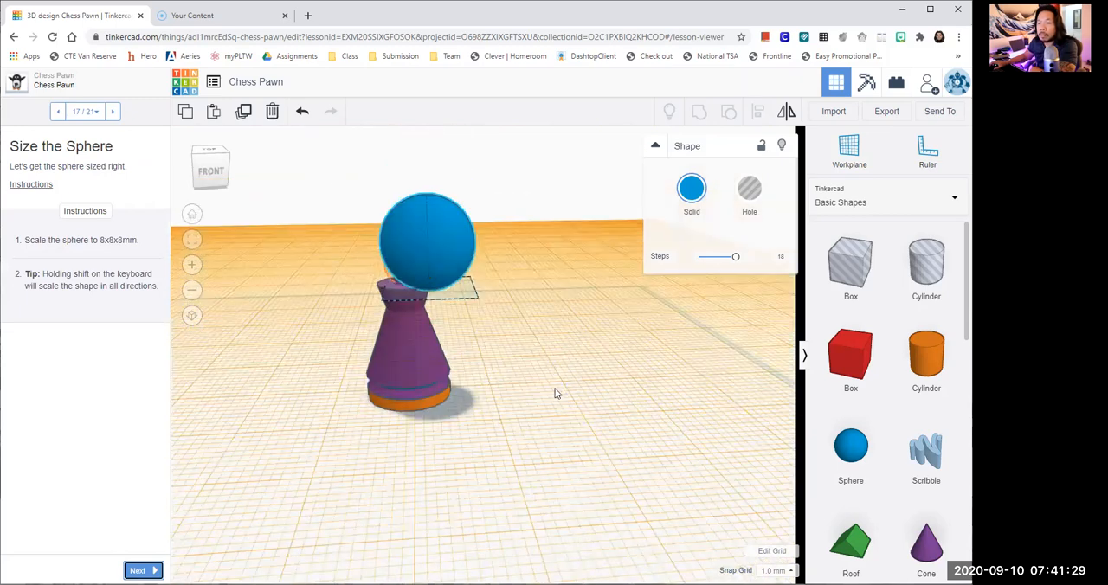
# - Set the sphere's width, length and height to 8 mm each and deselect it
pyautogui.moveTo(476, 345)
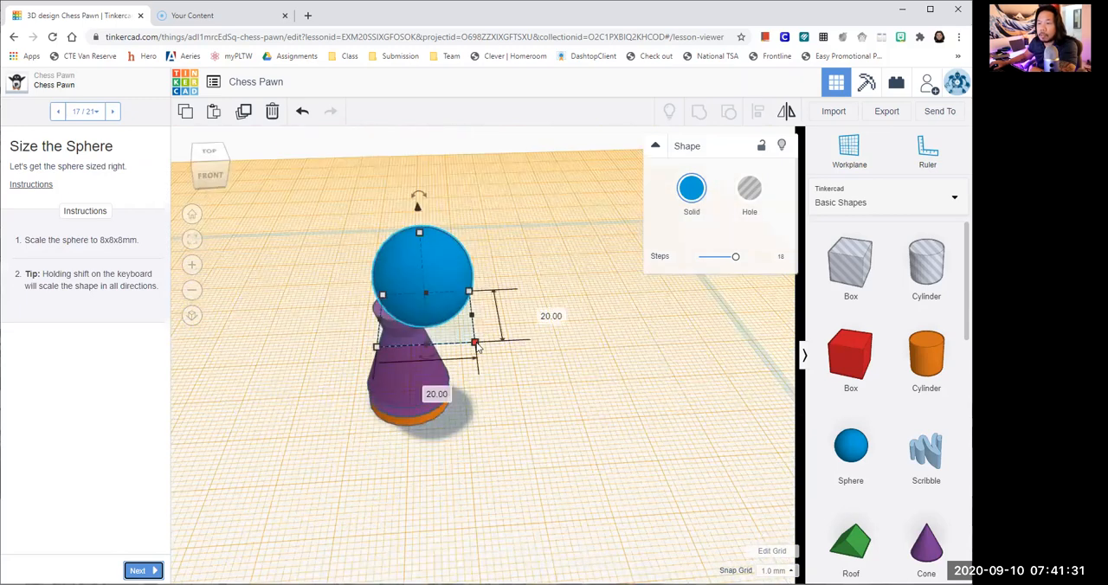
pyautogui.click(424, 390)
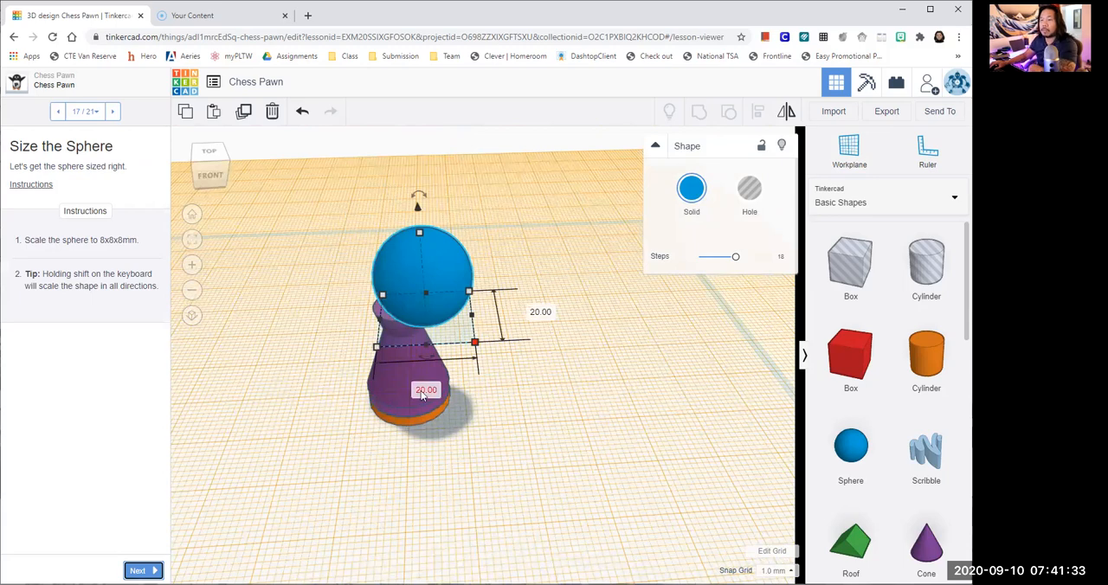
pyautogui.write('8')
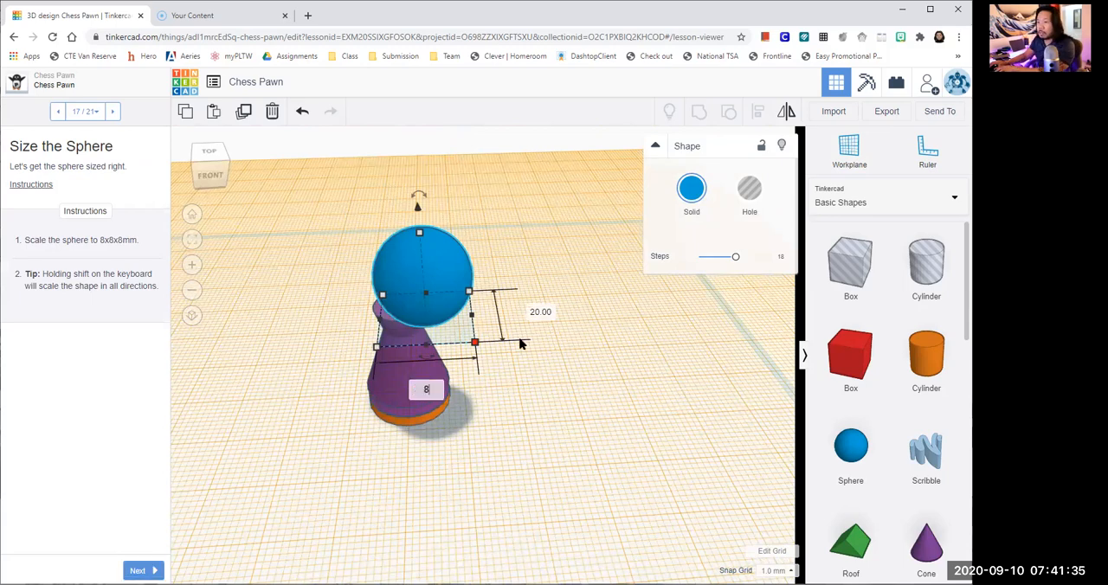
pyautogui.click(541, 317)
pyautogui.write('8')
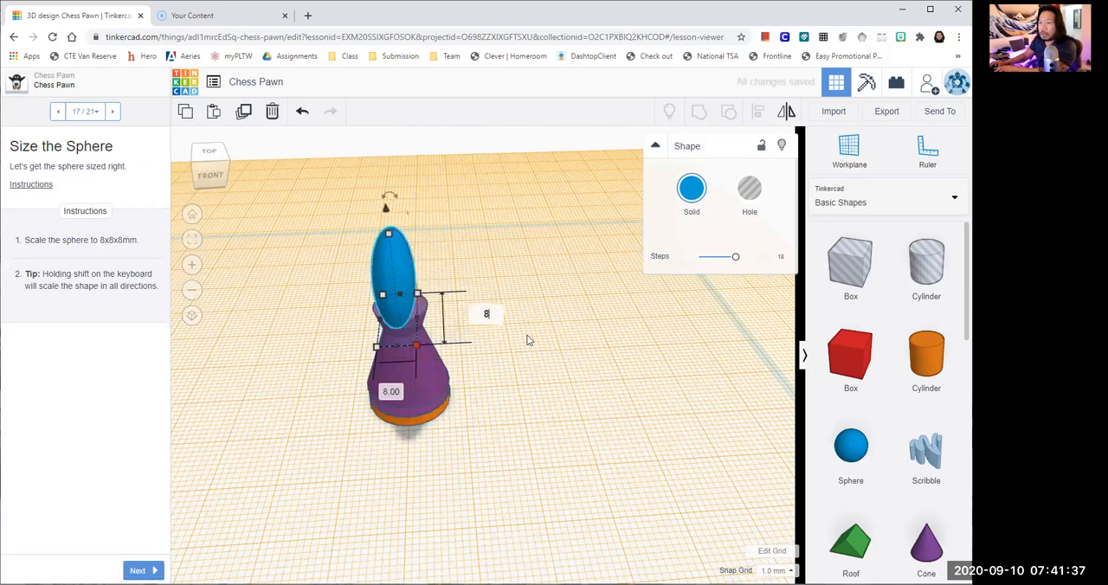
pyautogui.press('Return')
pyautogui.click(391, 222)
pyautogui.write('8')
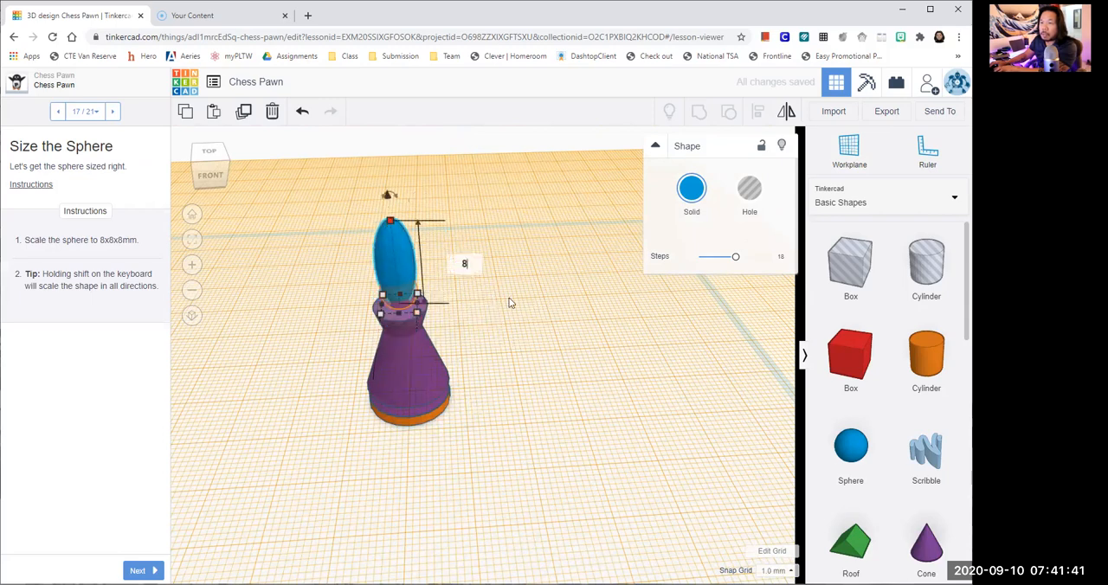
pyautogui.press('Return')
pyautogui.click(502, 314)
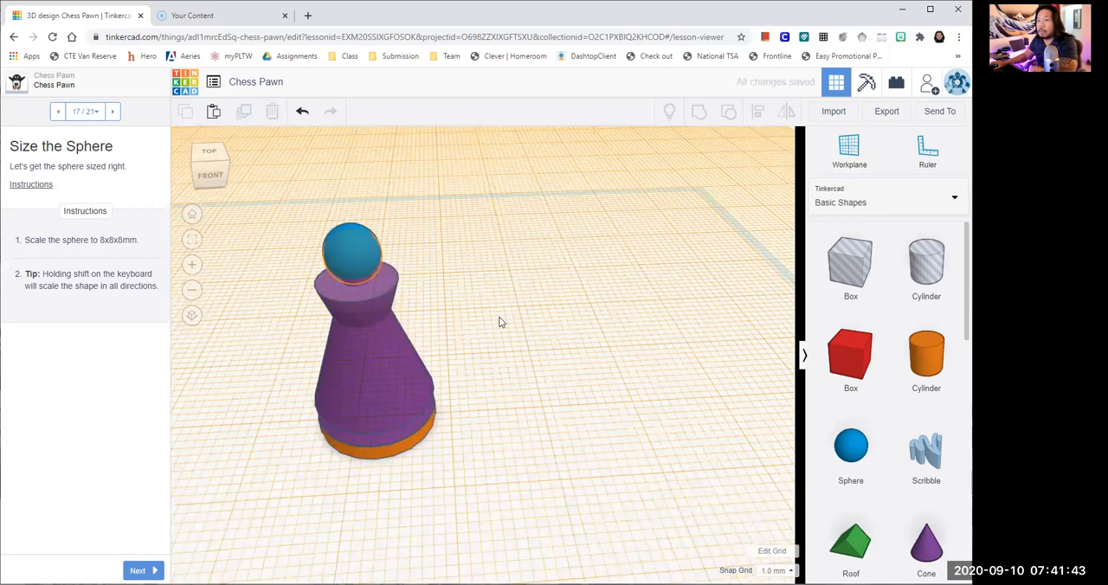
# - Move the sphere 1 mm sideways onto the orange target and advance to the Reset the Workplane lesson page
pyautogui.scroll(3, 606, 334)
pyautogui.moveTo(627, 332); pyautogui.dragTo(476, 222, button='right')
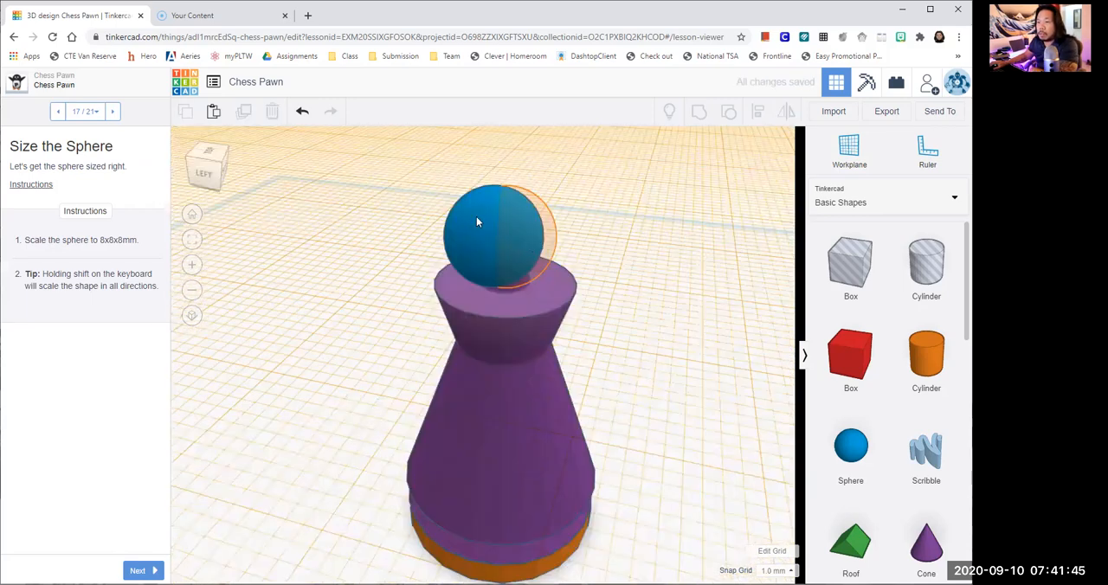
pyautogui.click(478, 228)
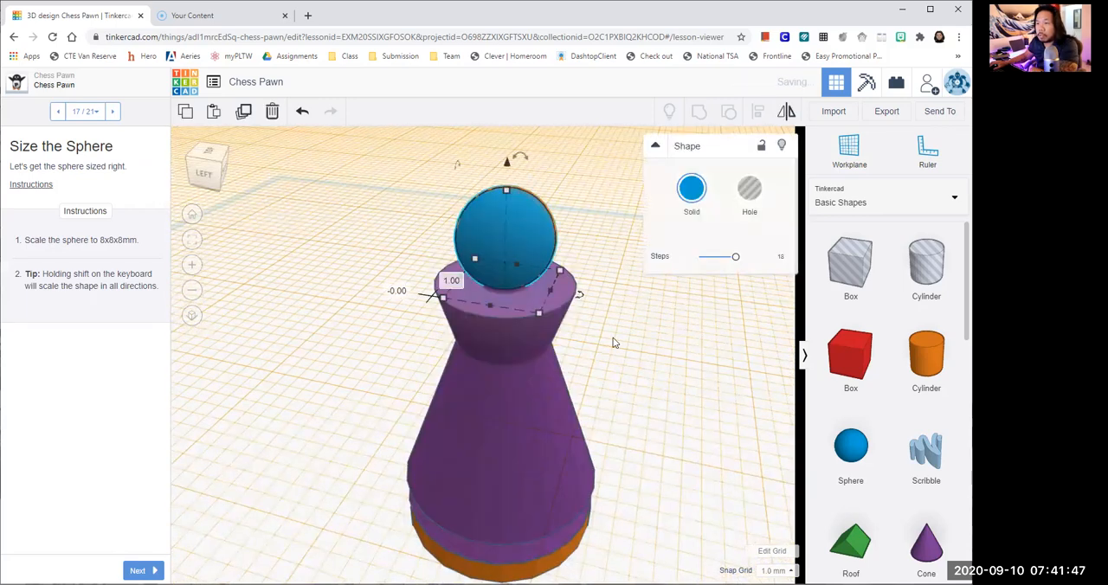
pyautogui.click(626, 356)
pyautogui.scroll(-3, 186, 540)
pyautogui.click(144, 571)
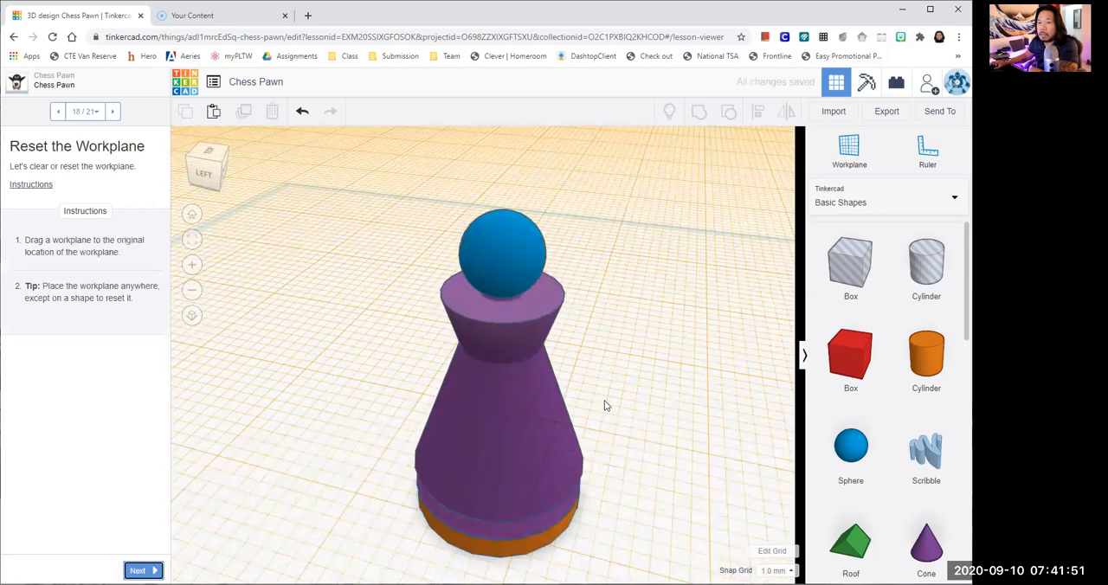
# - Reset the workplane to its original location on an empty area beside the pawn and advance to the Align the Shapes page
pyautogui.scroll(-1, 606, 403)
pyautogui.scroll(-2, 641, 444)
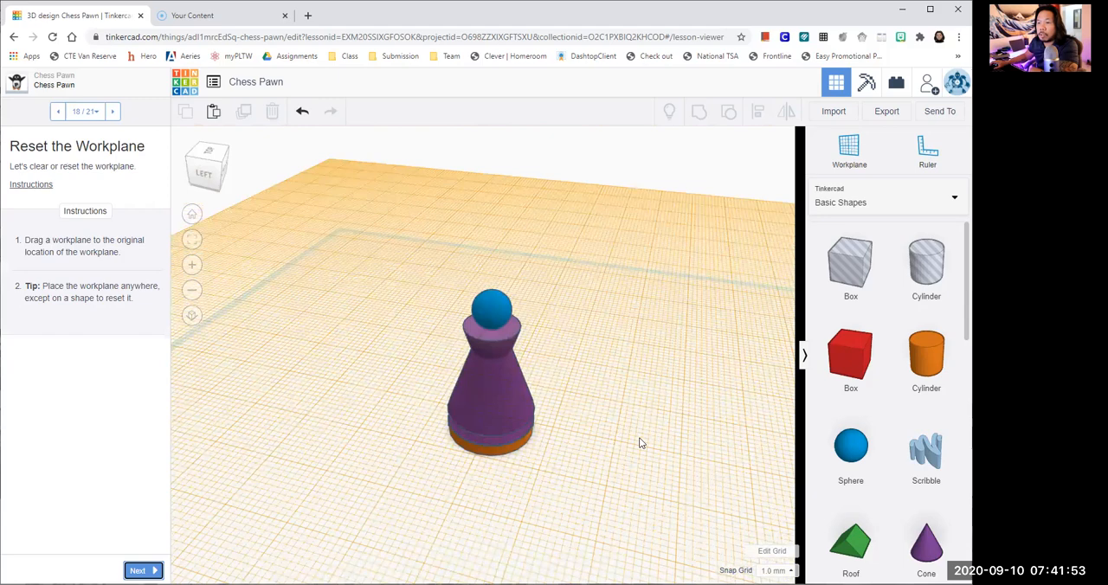
pyautogui.moveTo(564, 425); pyautogui.dragTo(513, 420, button='right')
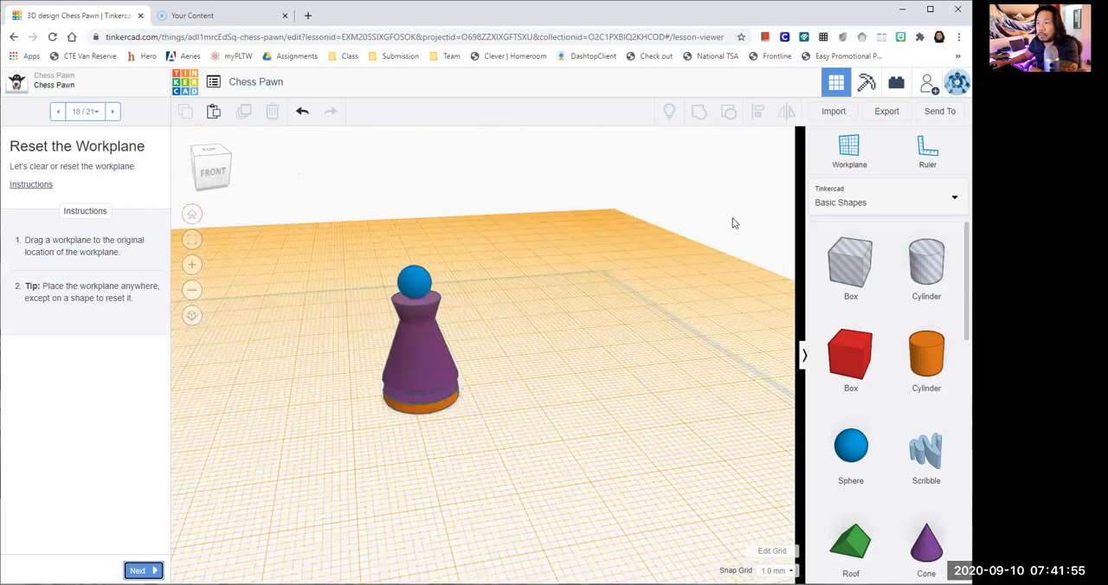
pyautogui.click(852, 151)
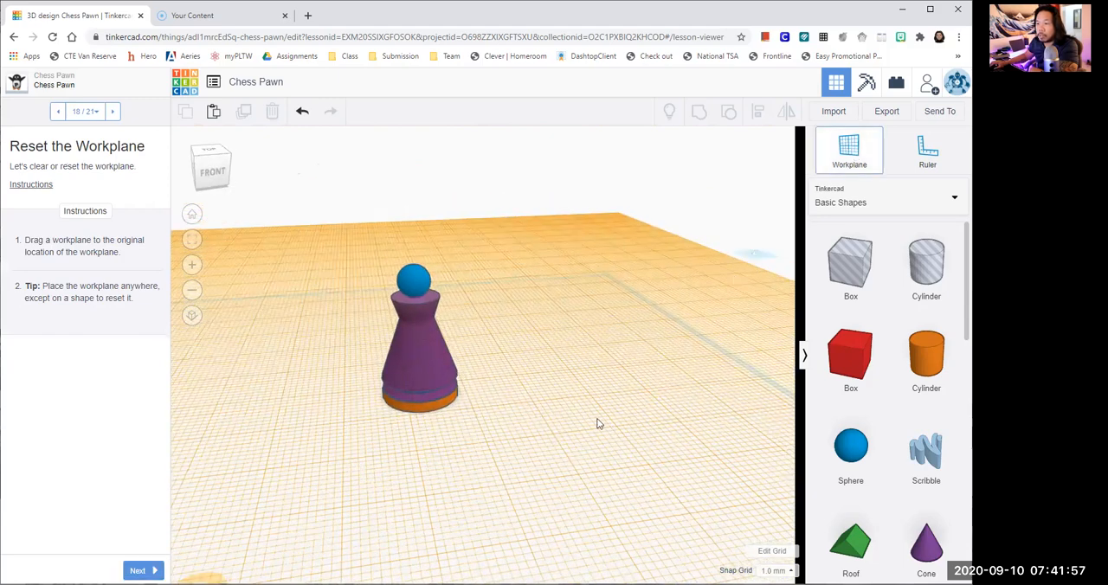
pyautogui.click(572, 465)
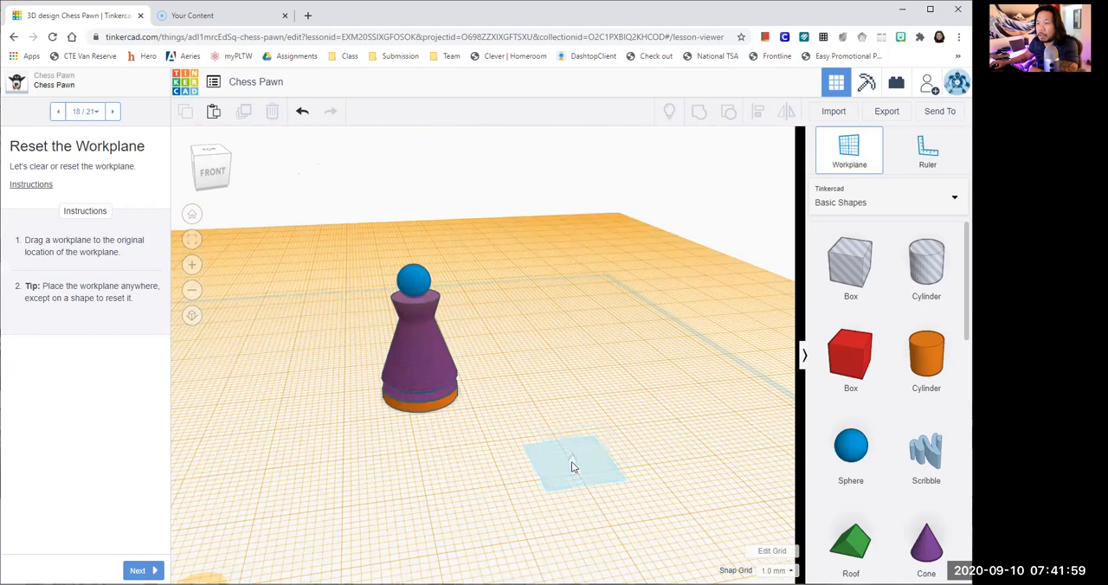
pyautogui.scroll(-2, 517, 434)
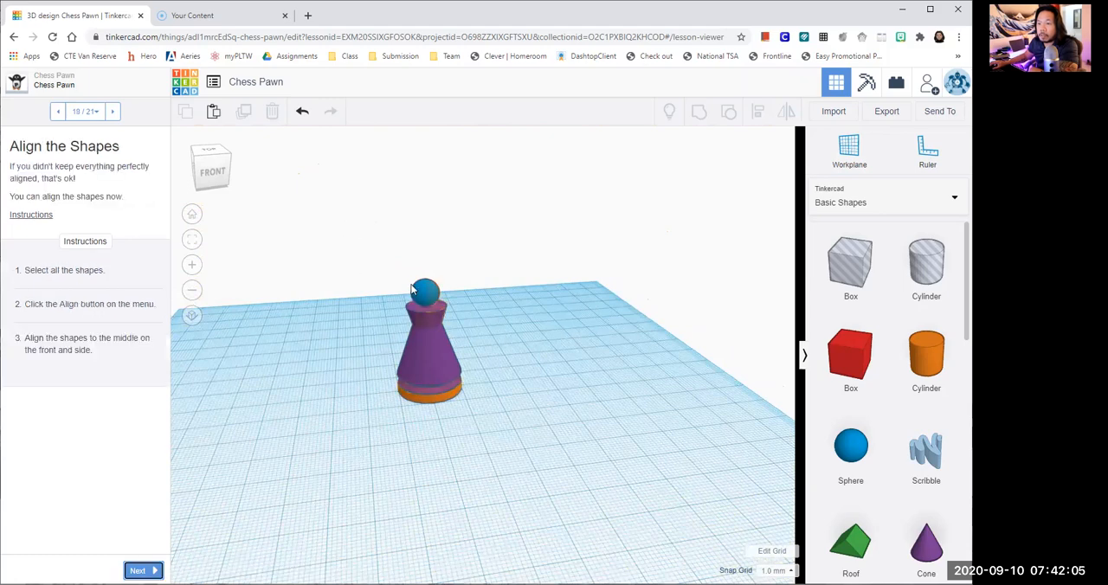
# - Select all six shapes, align them to the middle on the front and the side, and advance to the Group the Shapes page
pyautogui.moveTo(544, 482); pyautogui.dragTo(540, 389)
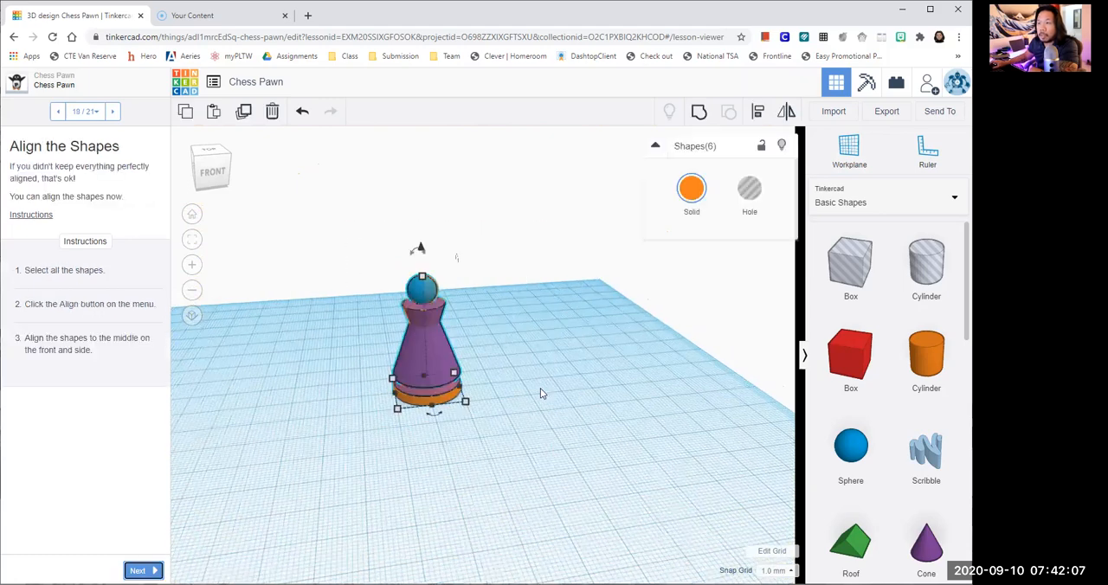
pyautogui.click(758, 115)
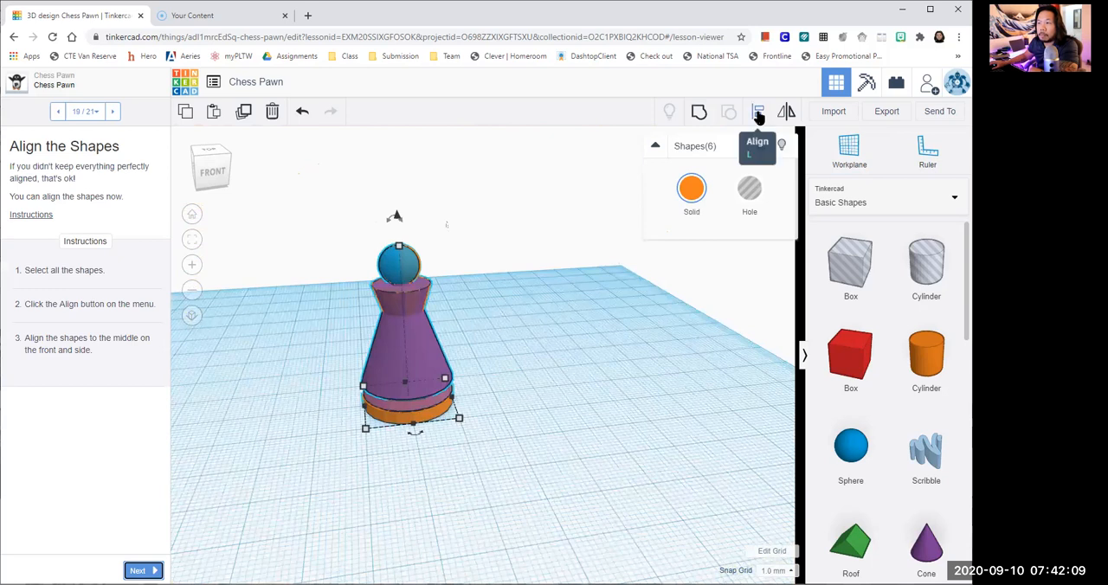
pyautogui.click(759, 116)
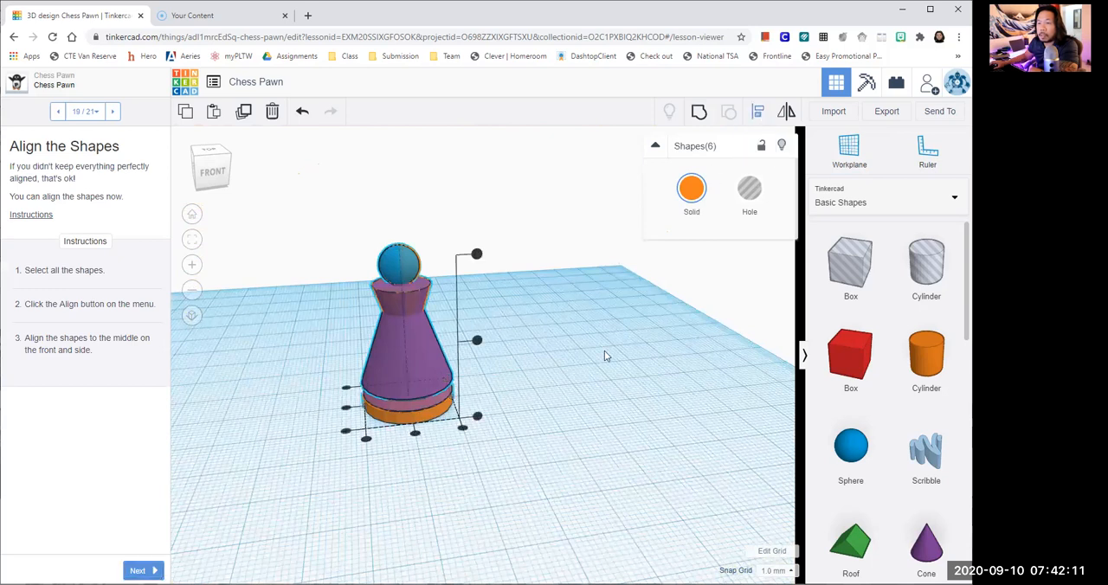
pyautogui.scroll(2, 591, 443)
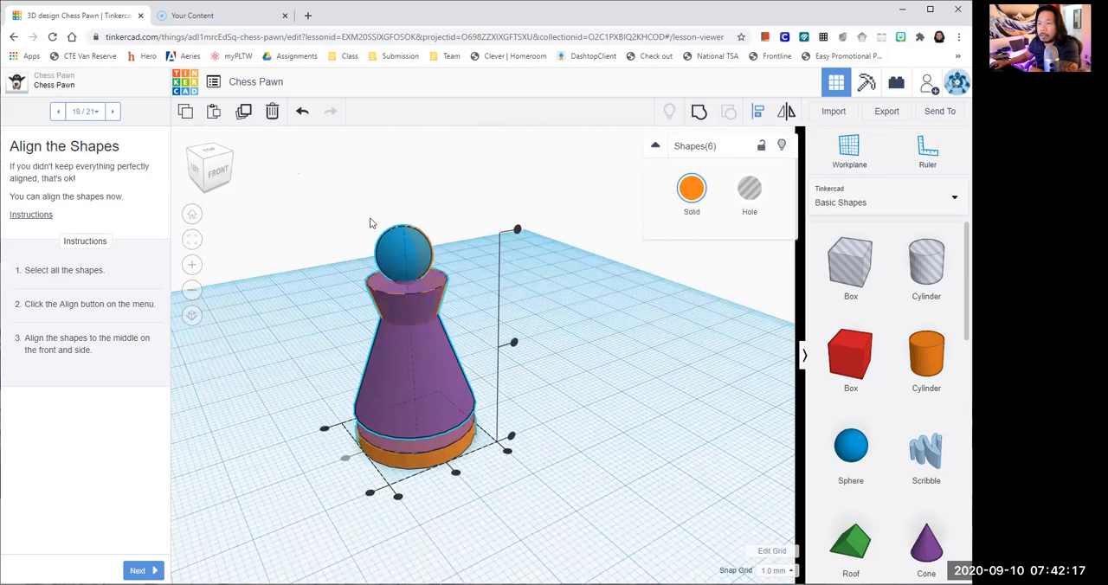
pyautogui.click(457, 477)
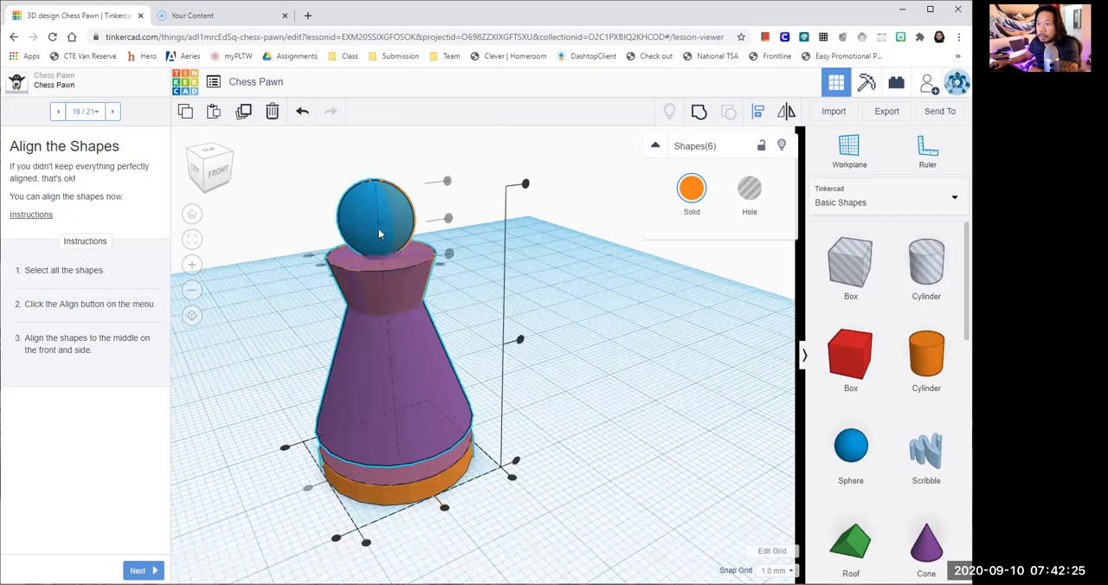
pyautogui.click(445, 510)
pyautogui.click(575, 496)
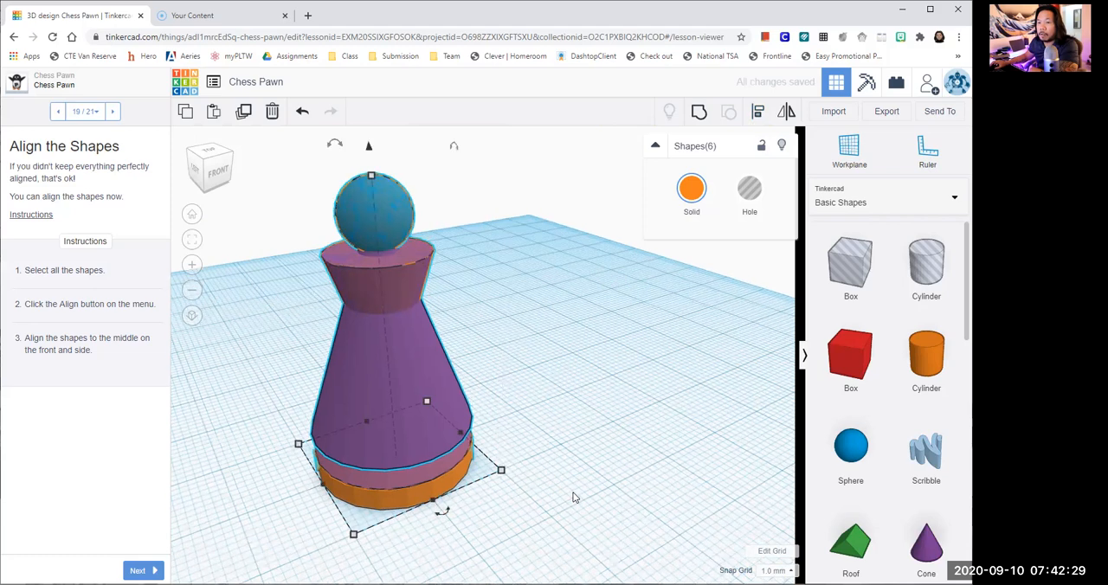
pyautogui.scroll(-2, 274, 414)
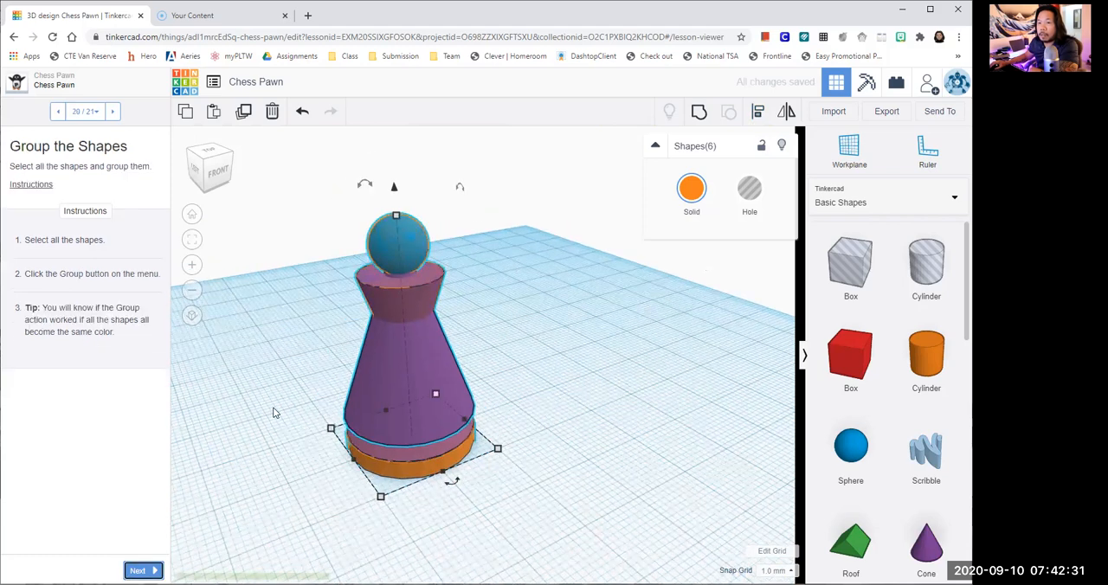
# - Select all the pawn's shapes and group them into a single object
pyautogui.moveTo(294, 174); pyautogui.dragTo(520, 495)
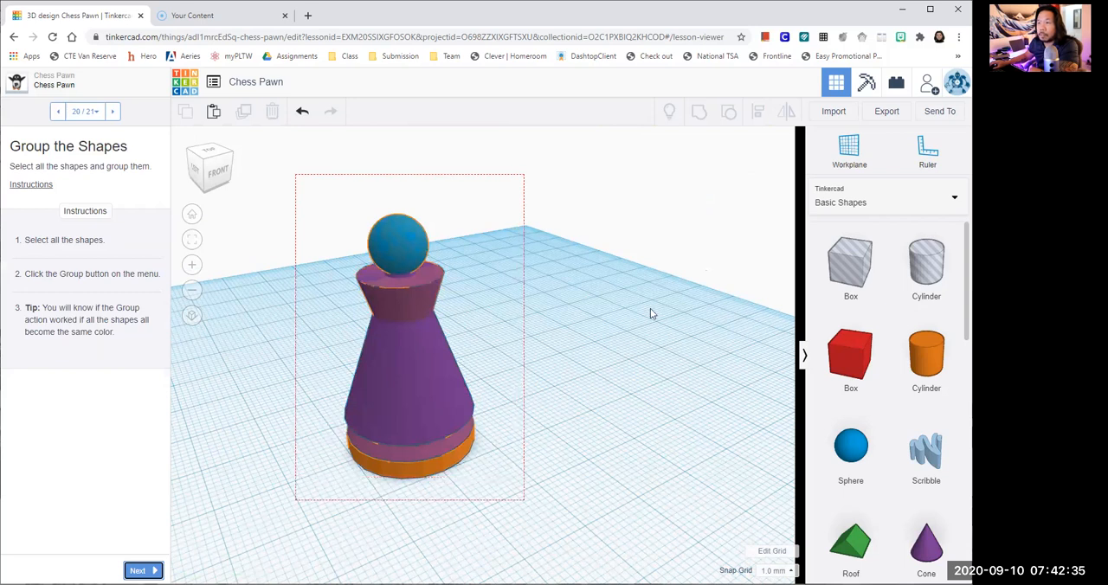
pyautogui.hotkey('ctrl', 'a')
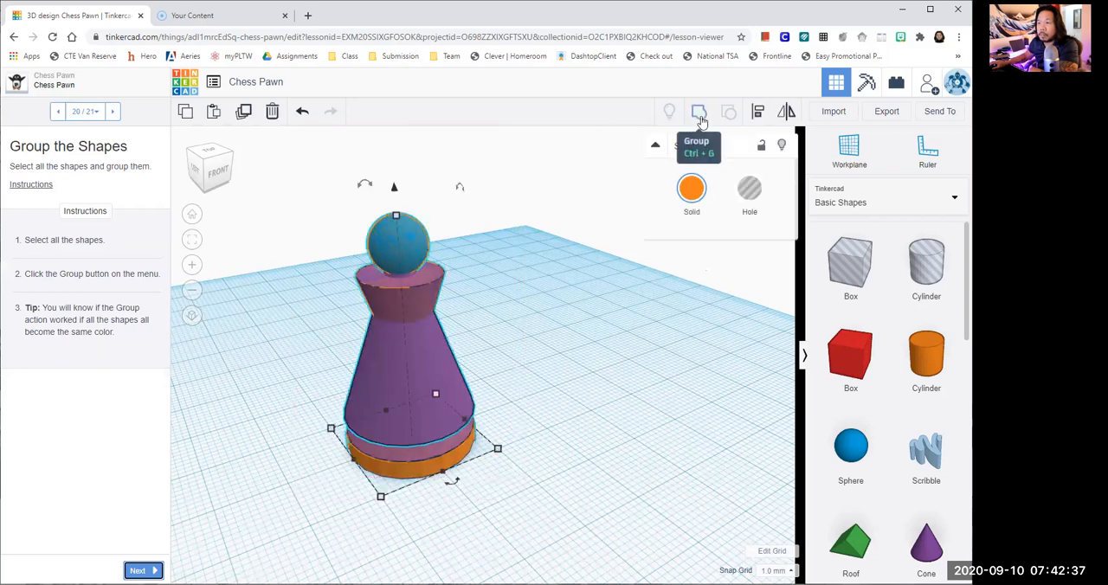
pyautogui.click(700, 113)
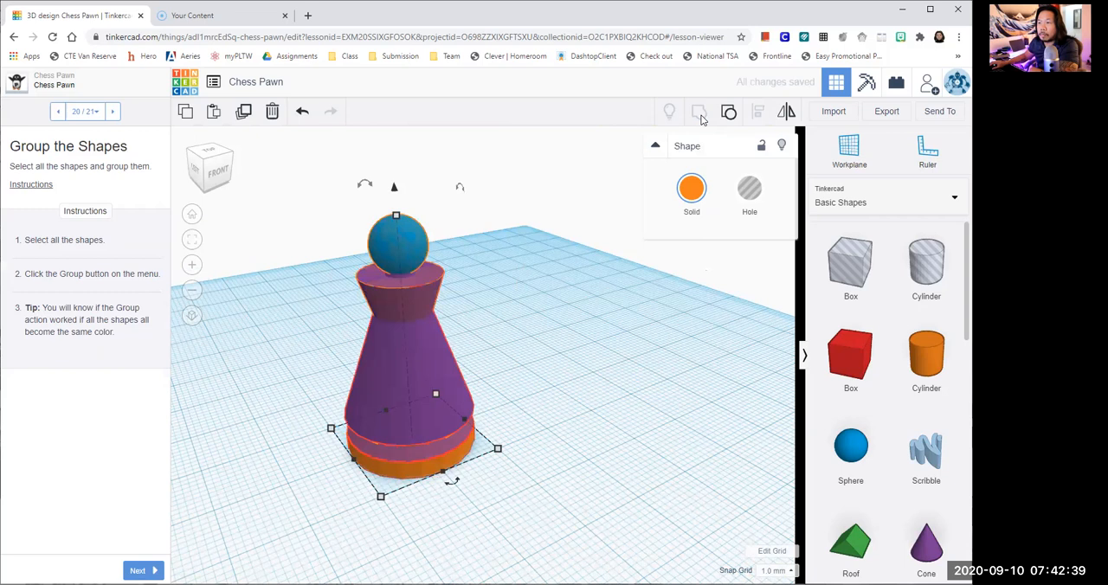
# - Change the grouped pawn's solid color to the bright pink preset, deselect it, and advance to the final Congratulations page
pyautogui.click(693, 189)
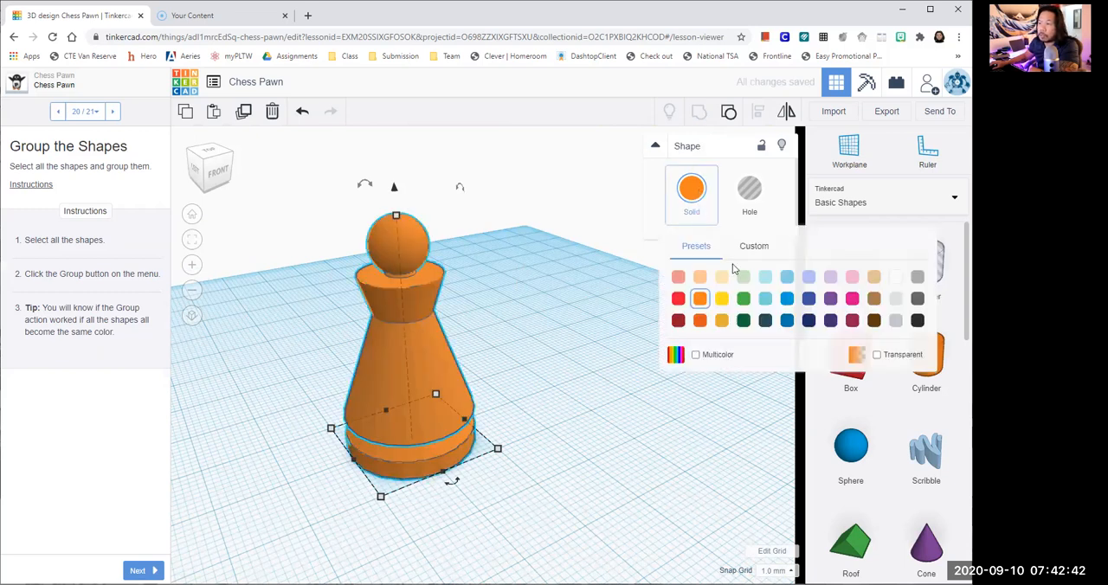
pyautogui.click(854, 300)
pyautogui.click(629, 419)
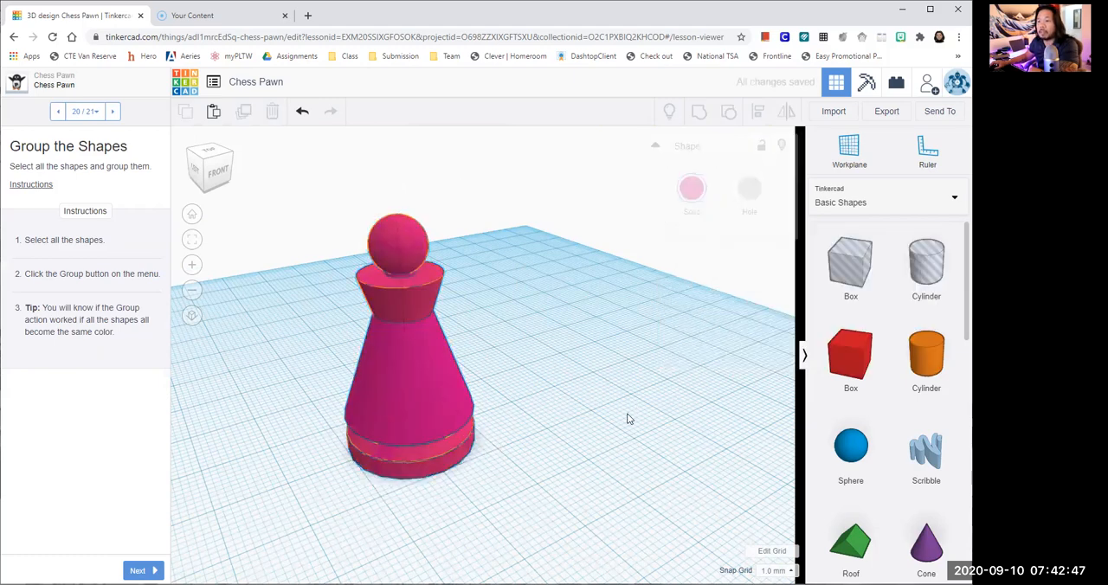
pyautogui.moveTo(575, 455); pyautogui.dragTo(568, 413, button='right')
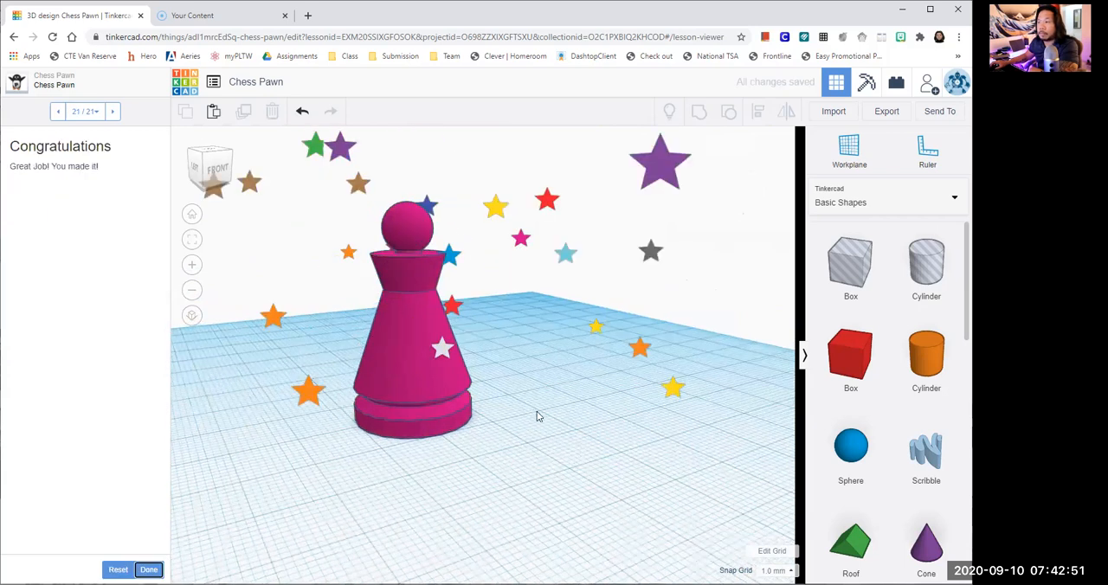